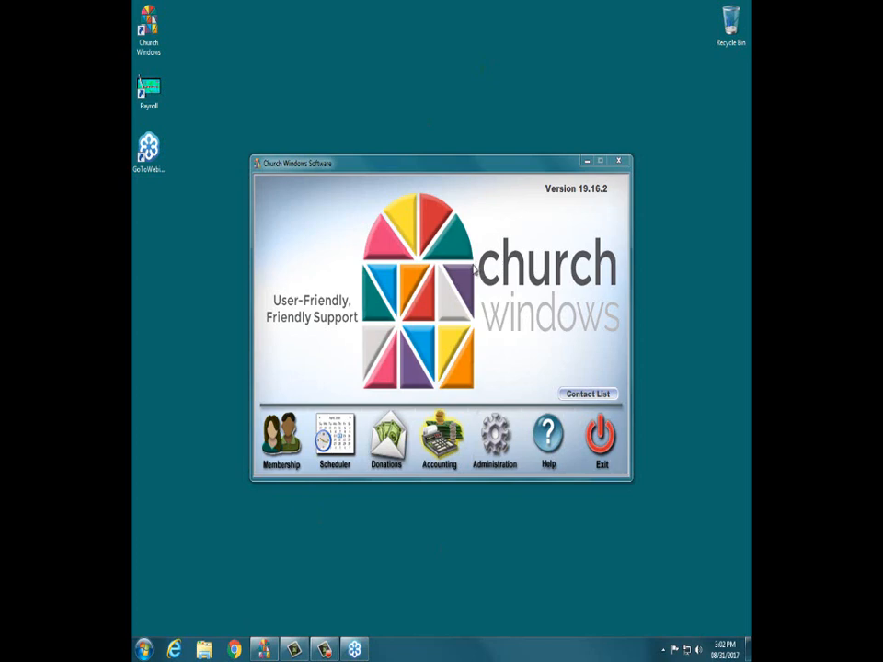
Open the Accounting module and close the accounting year 01/01/2013 thru 12/31/2013, accepting that it can no longer be changed.
left_click(432, 450)
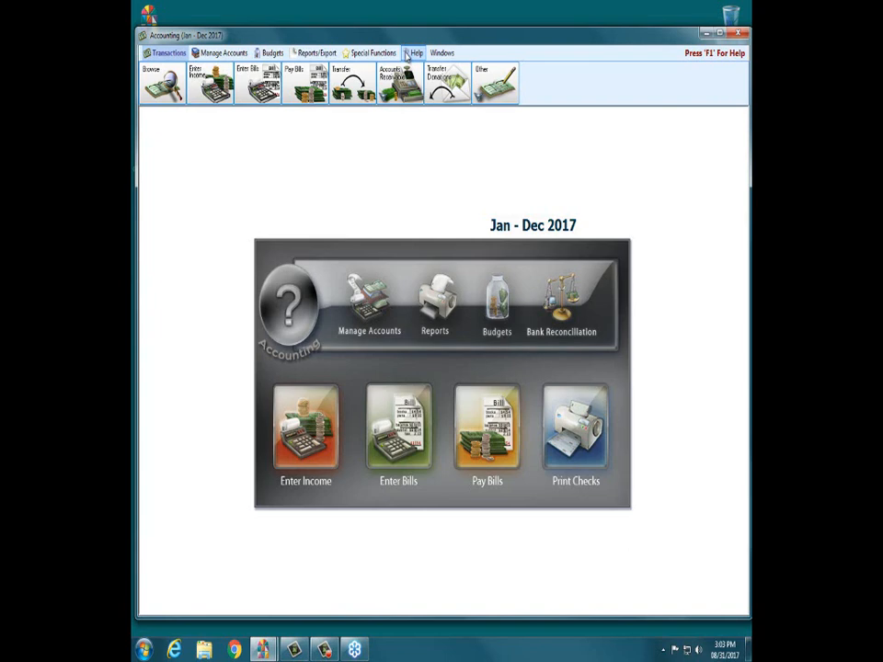
left_click(379, 56)
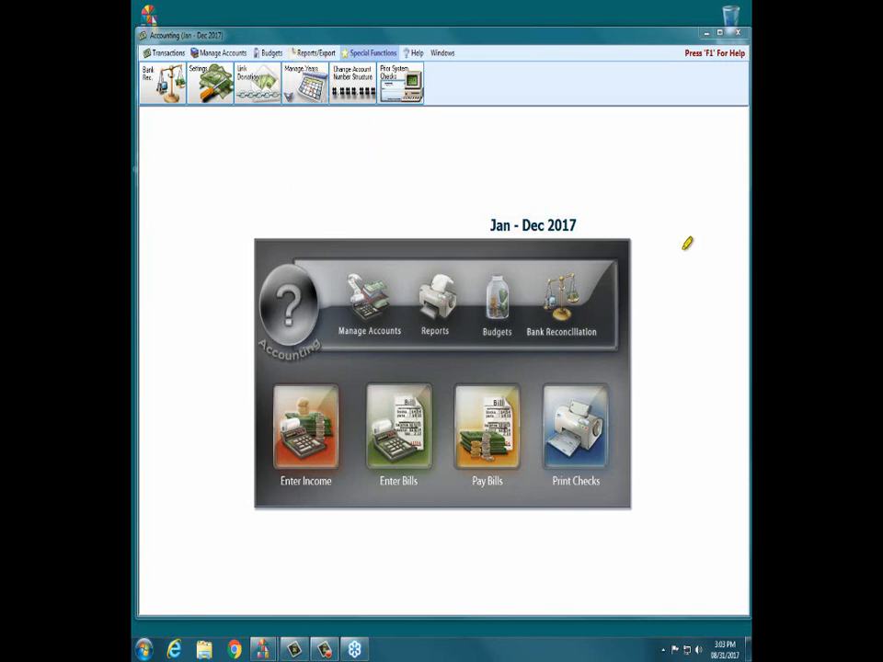
left_click(305, 82)
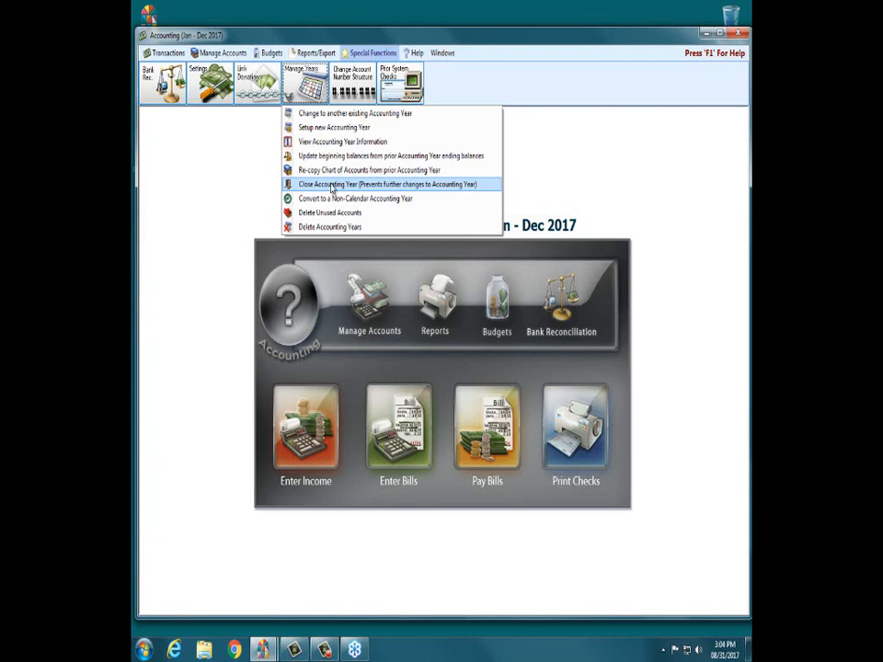
left_click(332, 186)
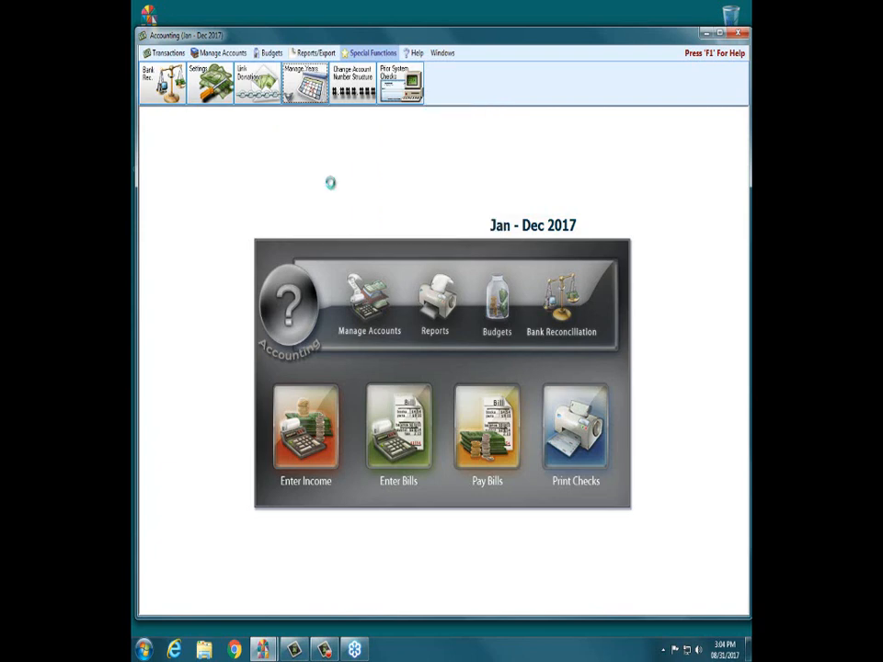
left_click_drag(415, 320, 406, 260)
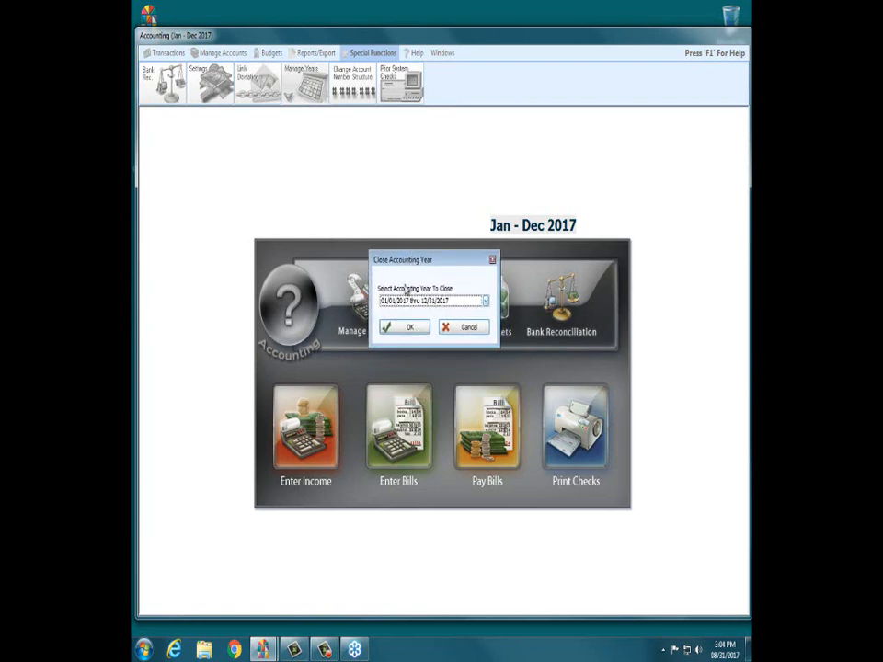
left_click(485, 301)
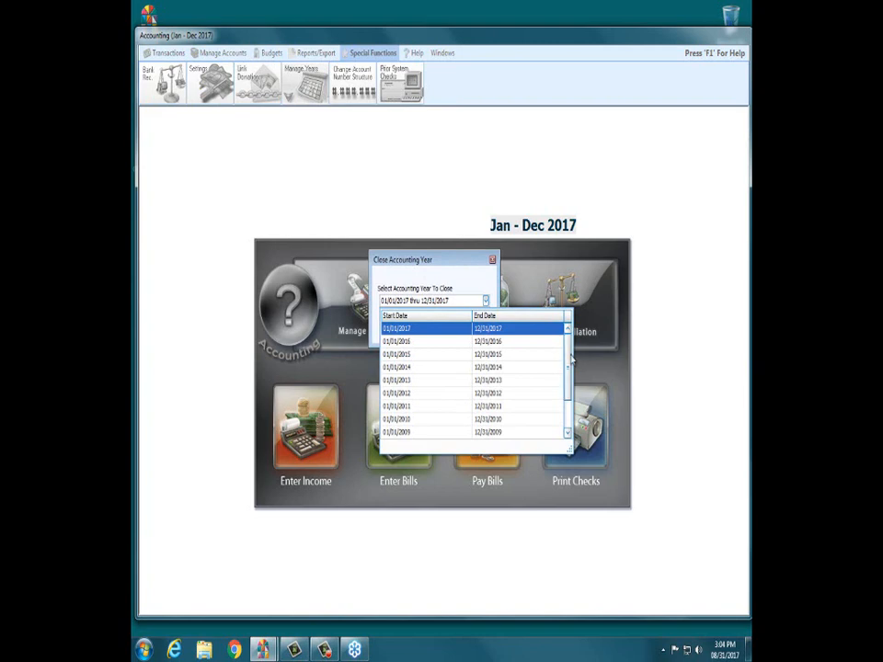
scroll(570, 393, "down", 1)
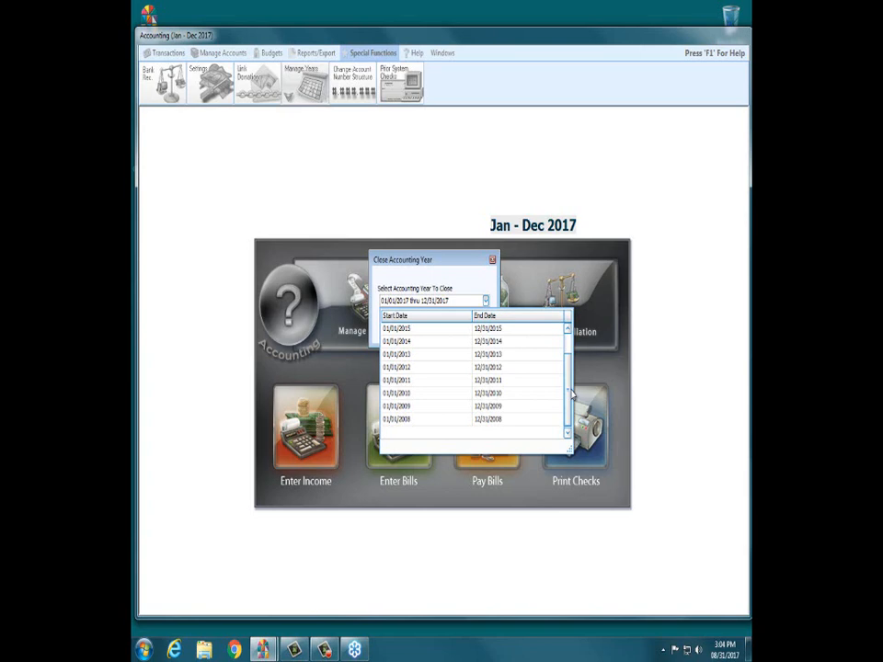
left_click(448, 260)
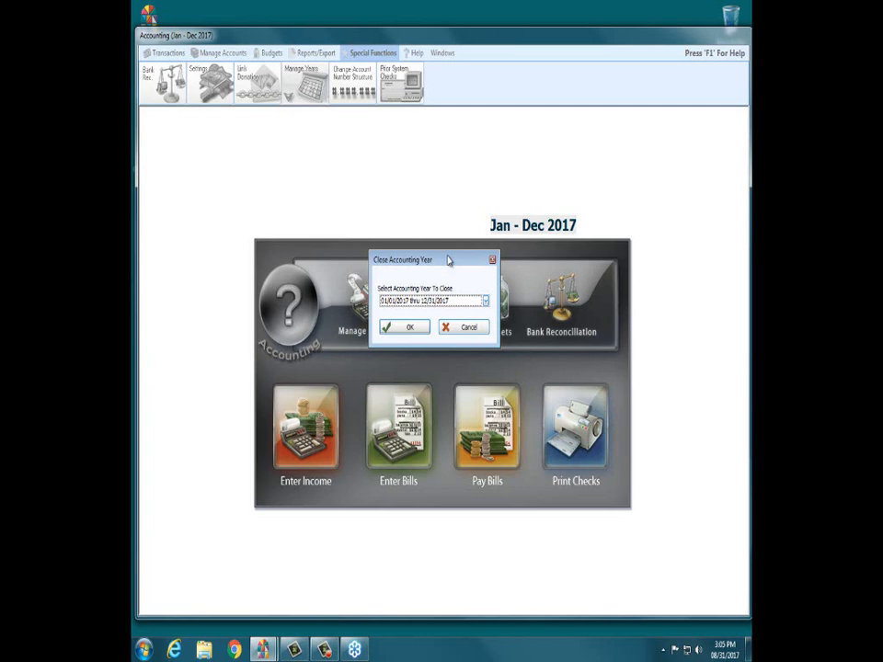
left_click(480, 302)
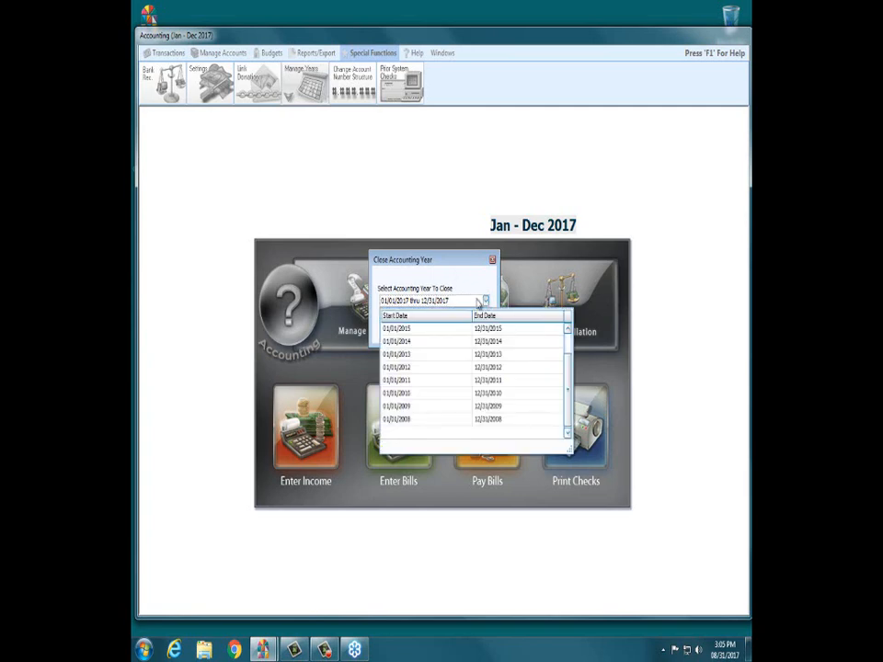
left_click(410, 356)
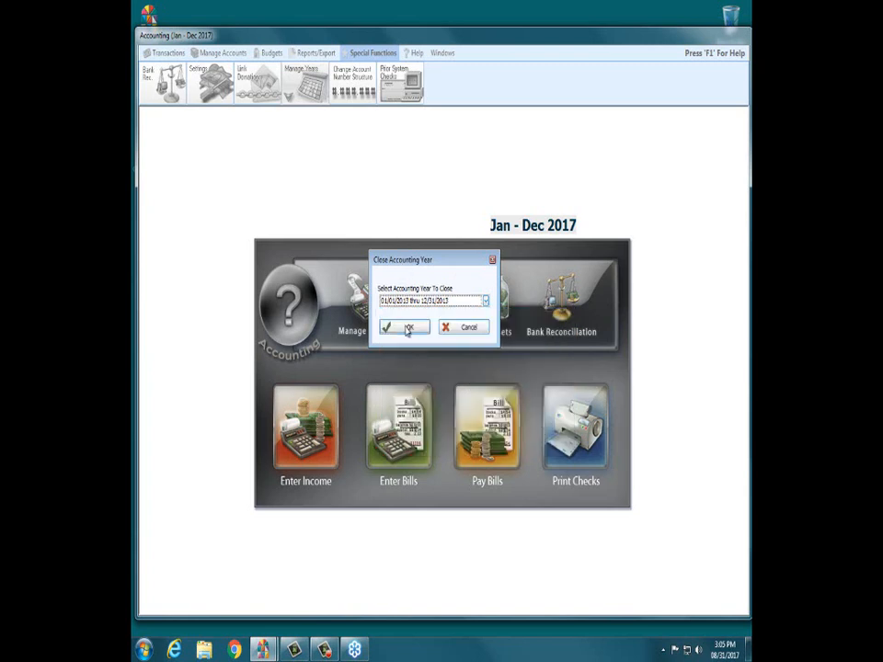
left_click(408, 329)
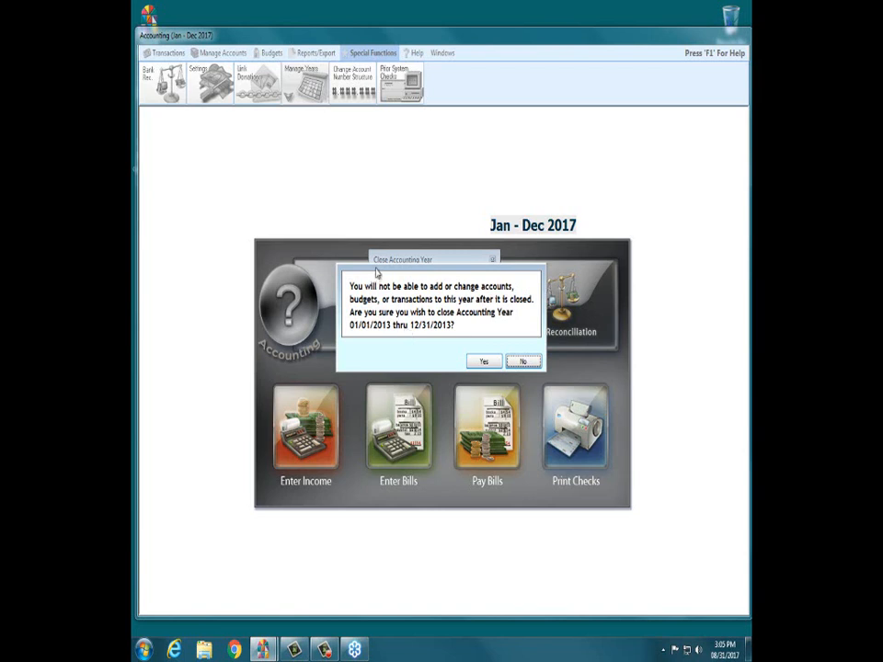
left_click(484, 362)
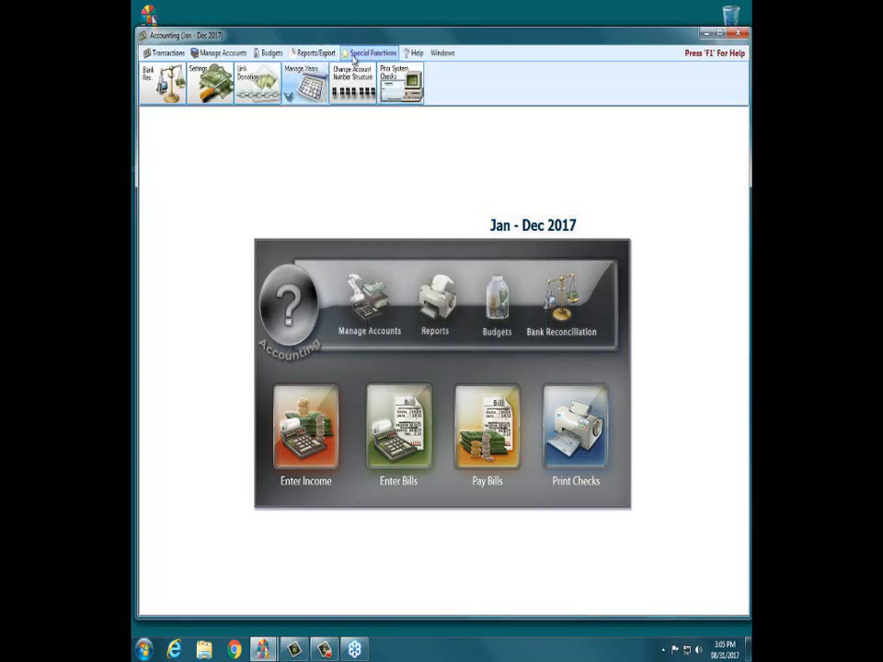
View the accounting year information to check the closed status of the 2013 year, and close the list.
left_click(304, 85)
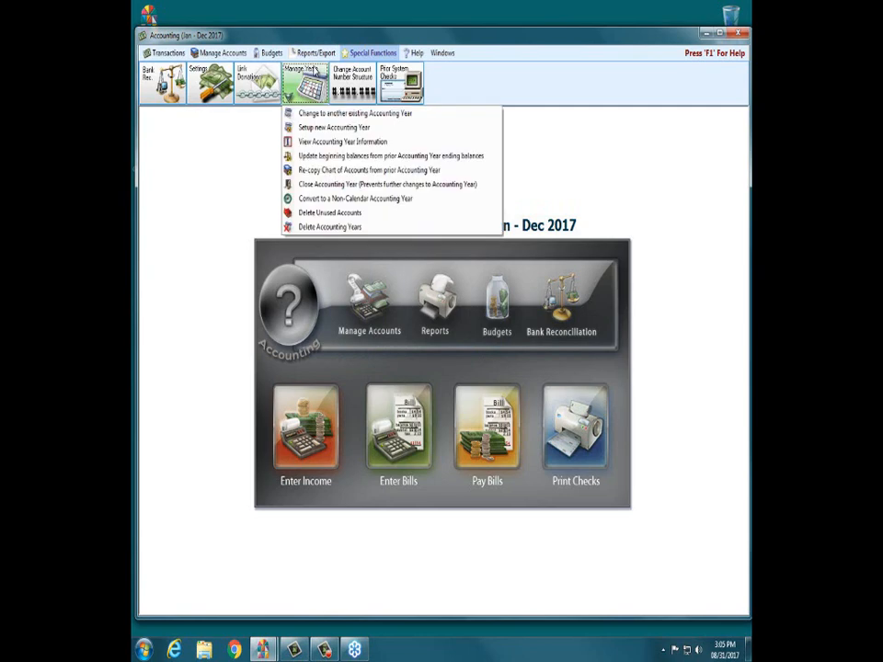
left_click(330, 145)
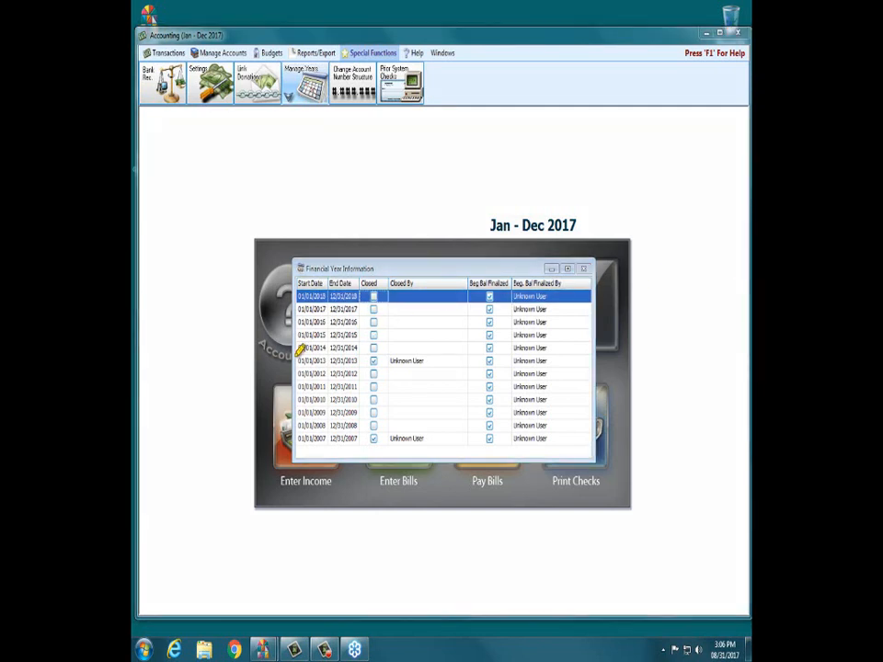
left_click_drag(310, 361, 468, 362)
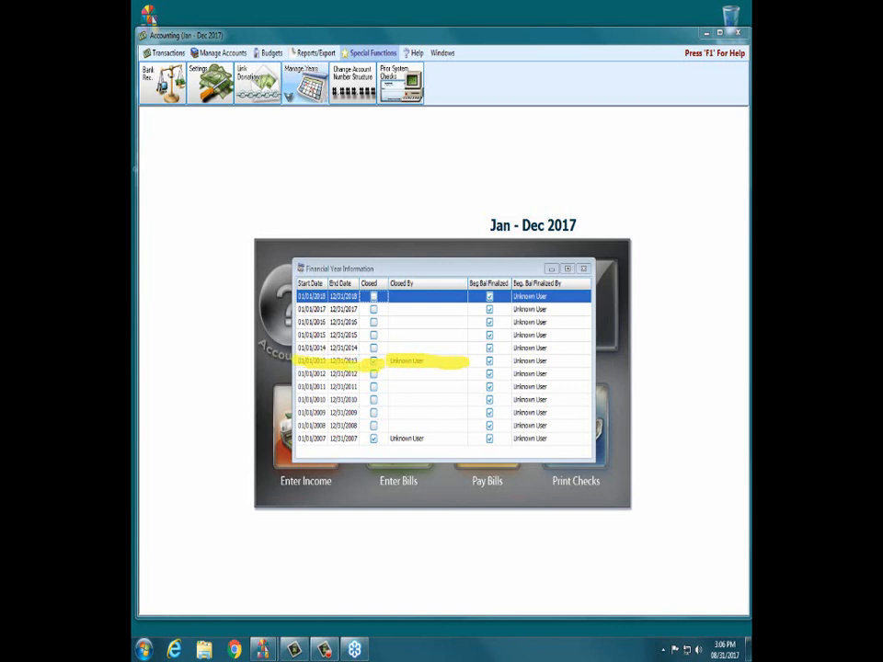
key("Escape")
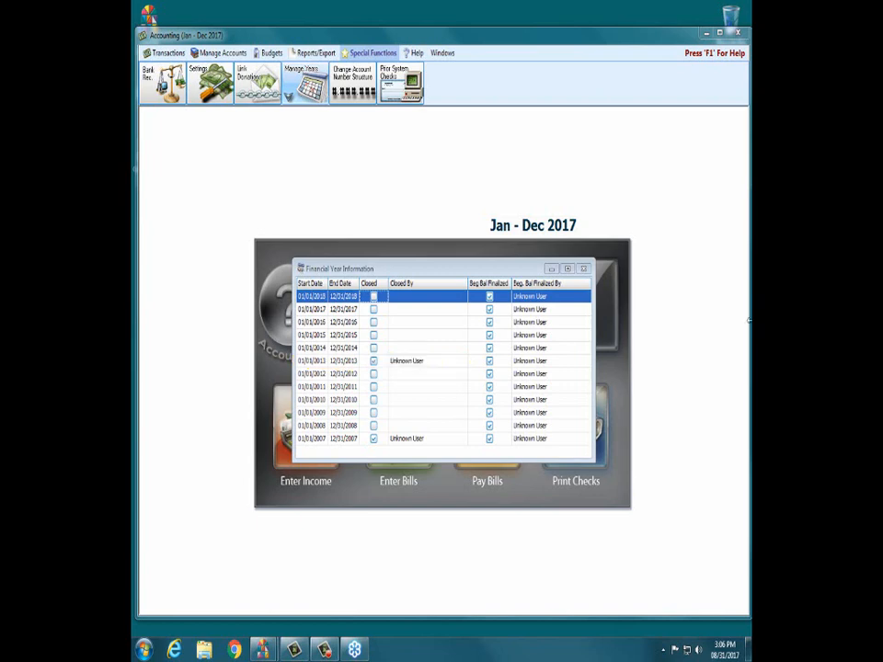
left_click(581, 270)
Change to the closed accounting year 01/01/2013 thru 12/31/2013 to view it.
left_click(305, 88)
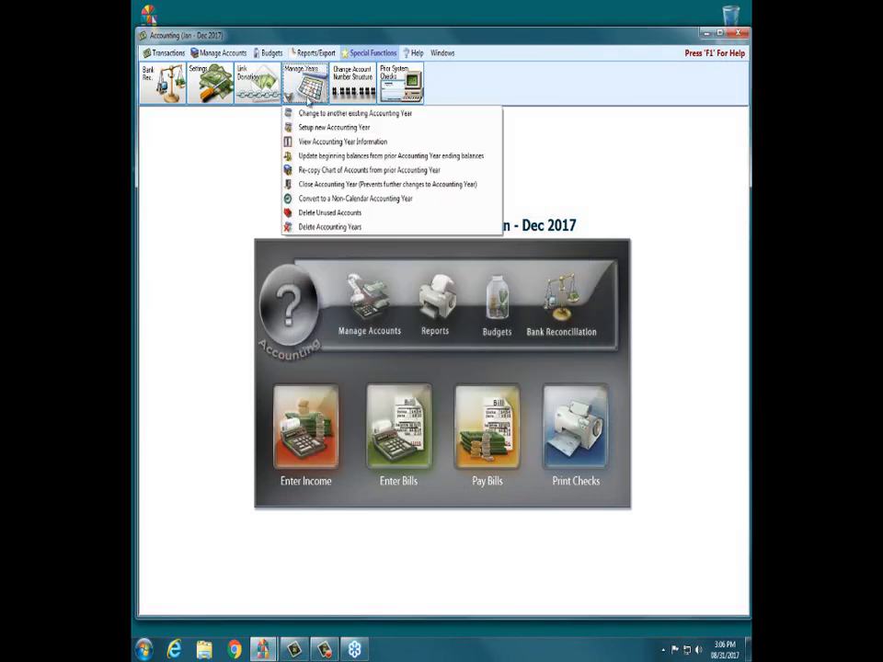
left_click(311, 115)
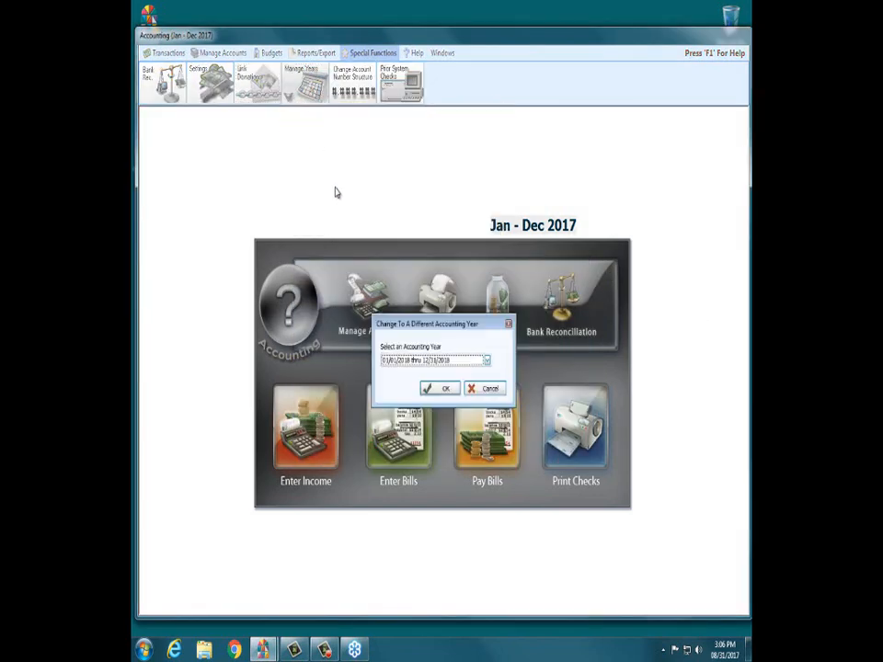
left_click(489, 361)
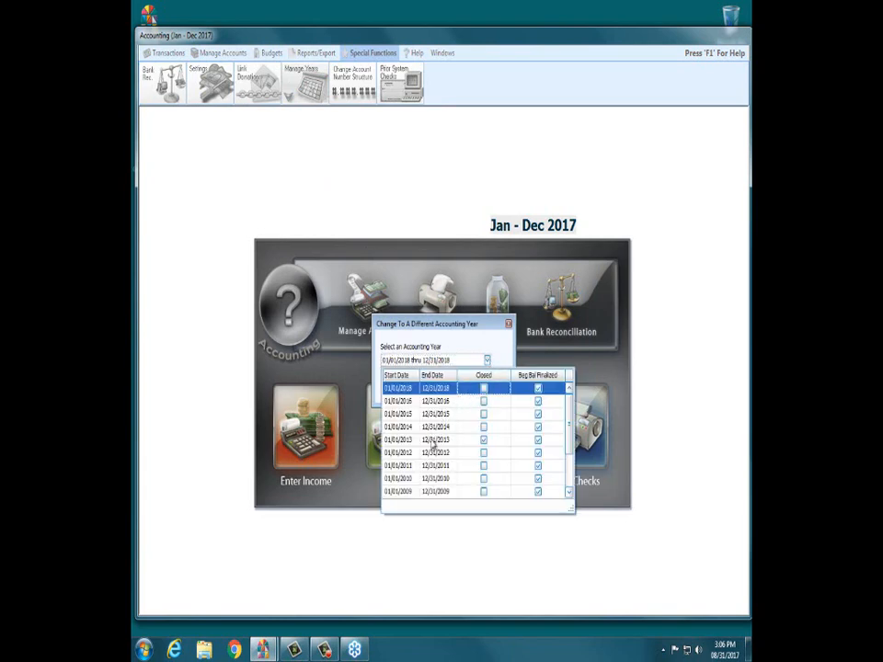
left_click(431, 441)
left_click(436, 388)
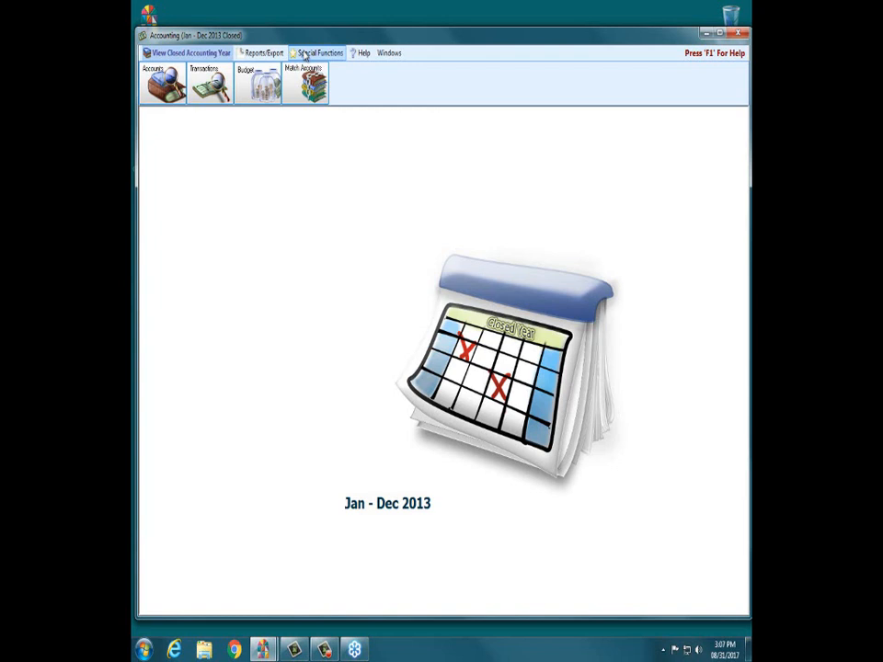
Change back to the existing accounting year 01/01/2017 thru 12/31/2017.
left_click(304, 55)
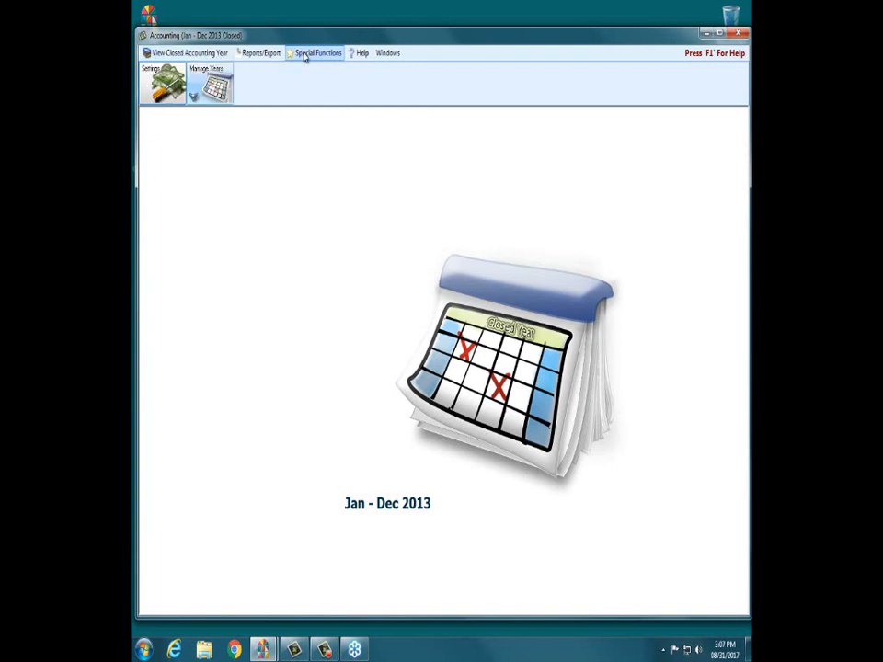
left_click(211, 85)
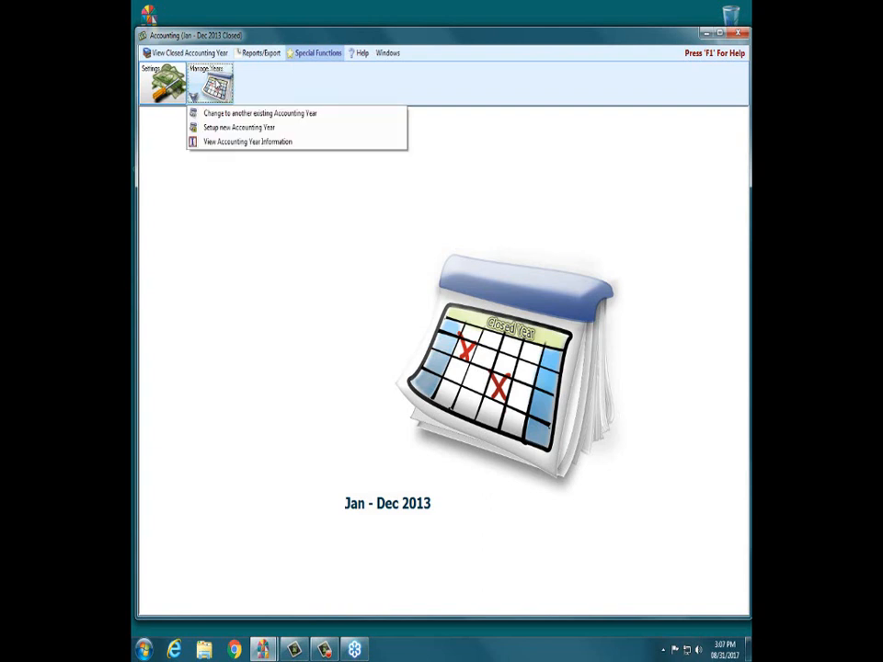
left_click(221, 113)
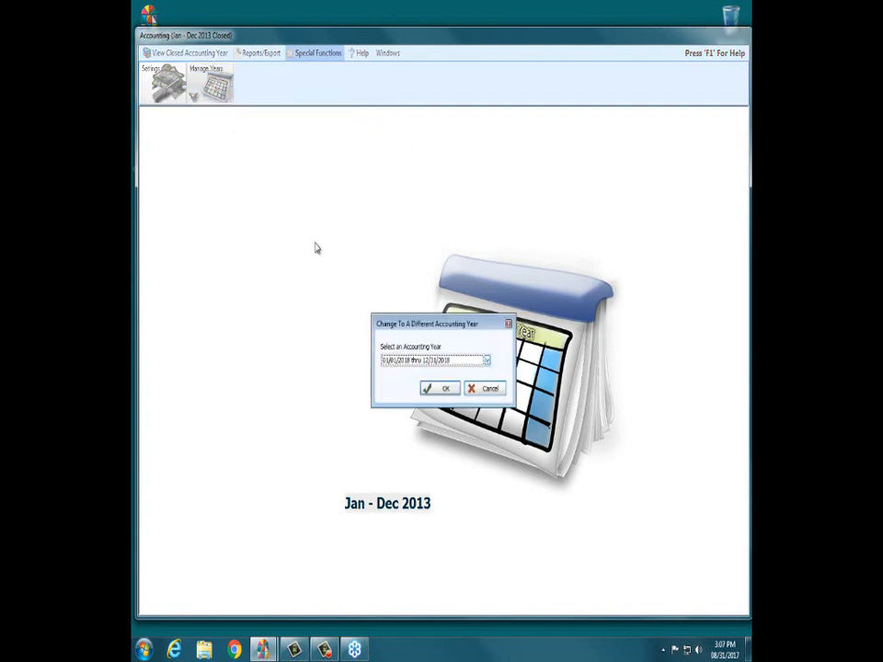
left_click(486, 360)
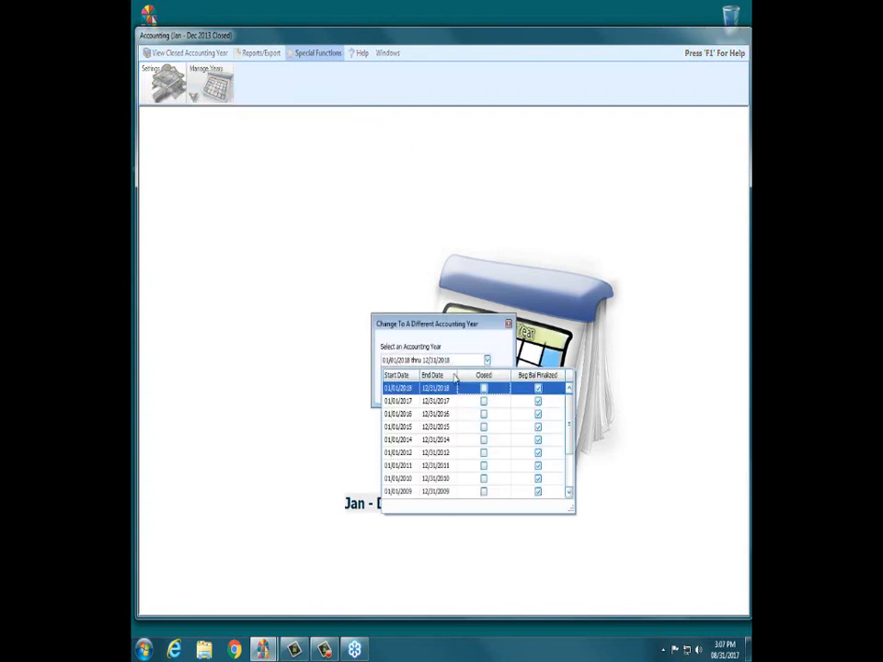
left_click(450, 401)
left_click(443, 390)
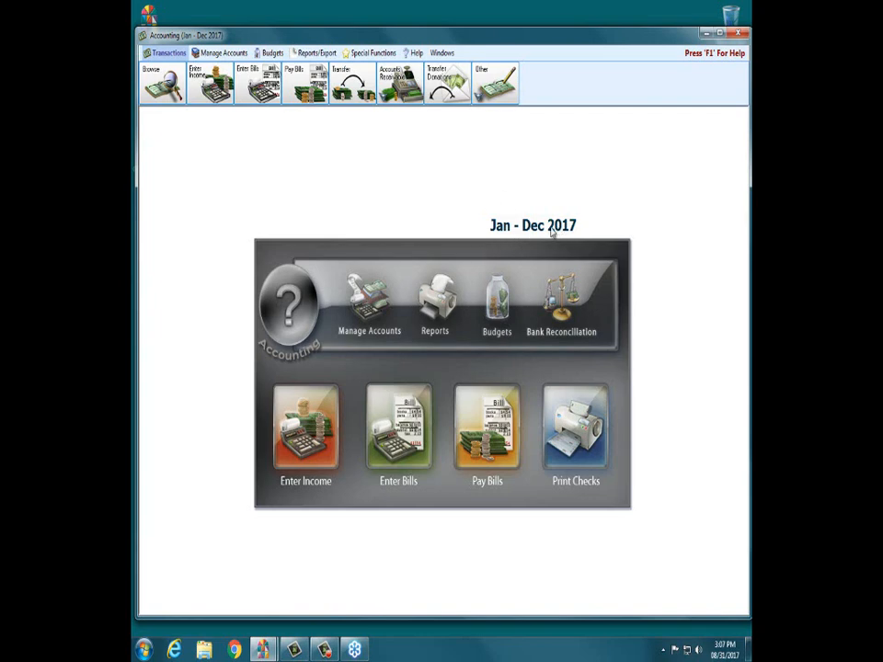
Check the available year management functions, and close and reopen the Accounting module.
left_click(371, 53)
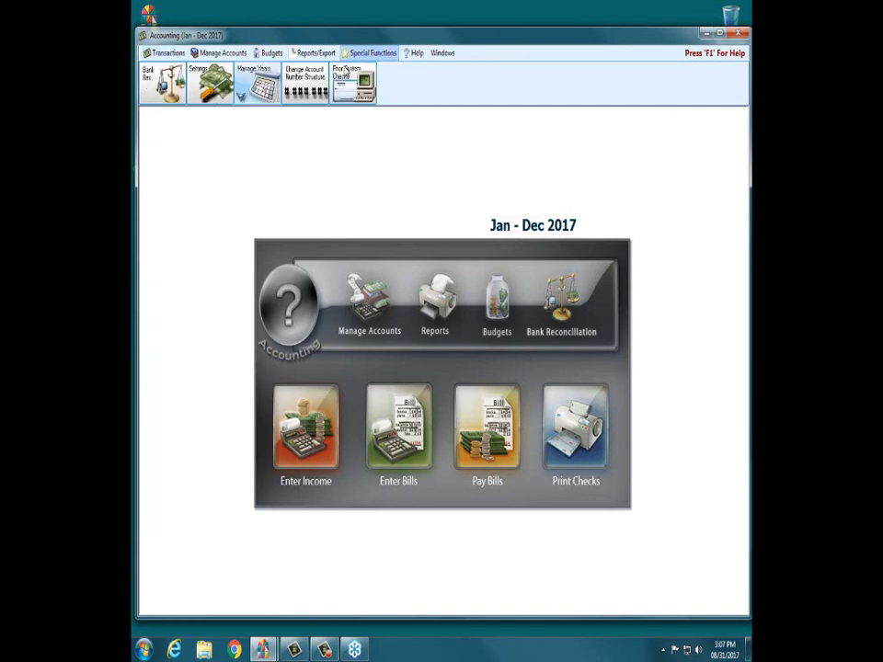
left_click(259, 83)
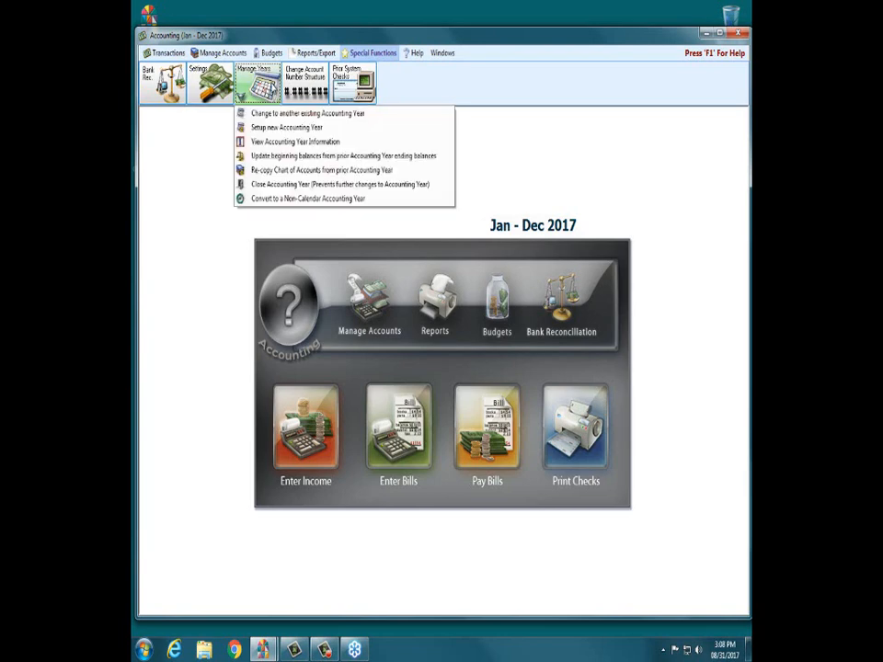
left_click(500, 90)
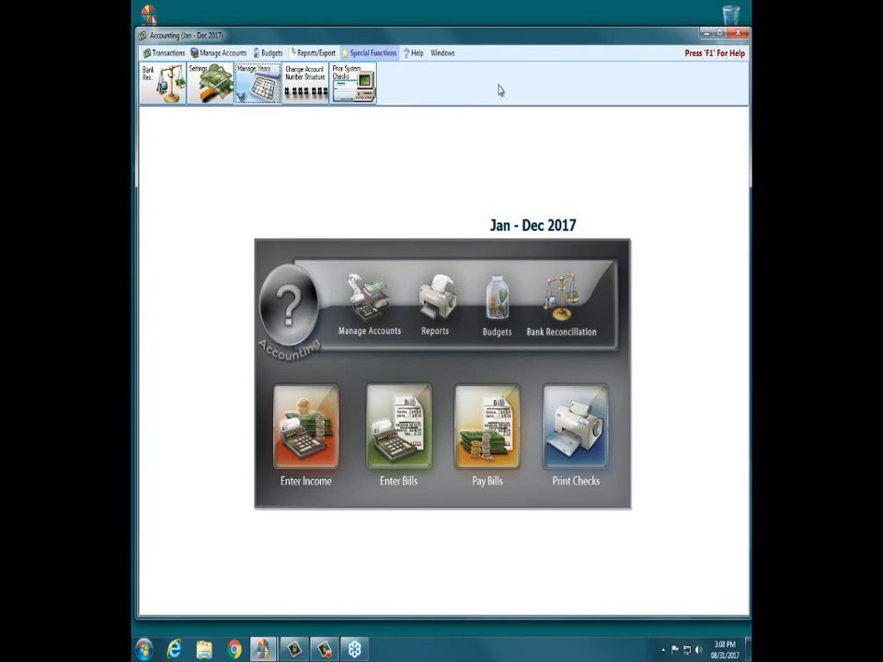
left_click(737, 33)
left_click(433, 430)
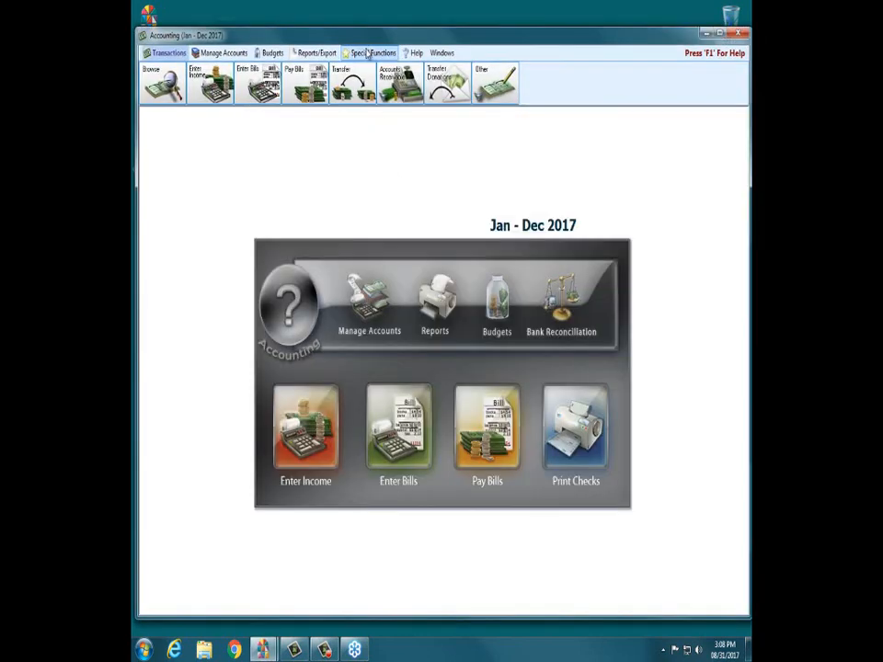
Start converting the current accounting year to a non-calendar year, acknowledging the notices and choosing April 2017 as the new start date.
left_click(367, 54)
left_click(306, 84)
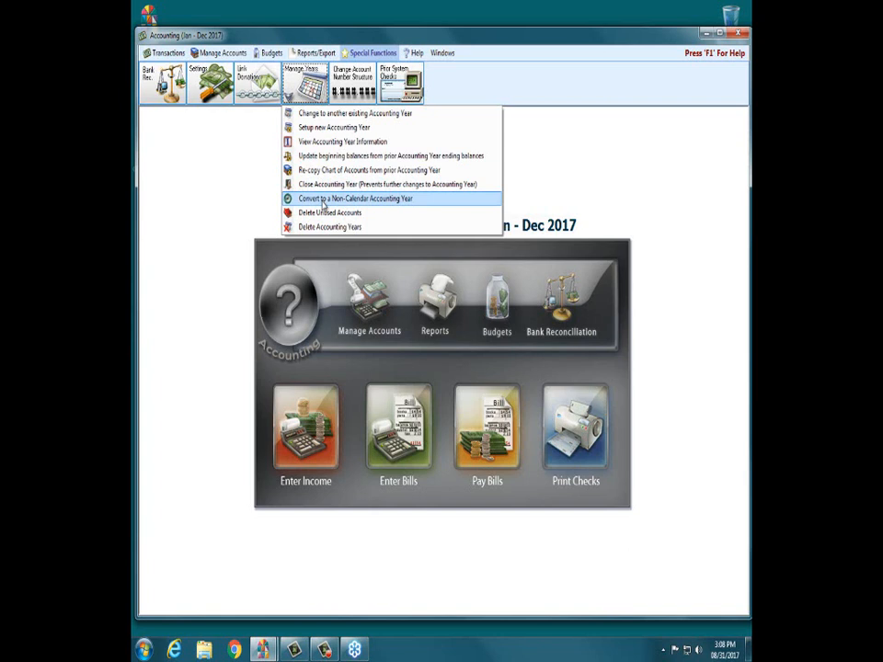
left_click(323, 201)
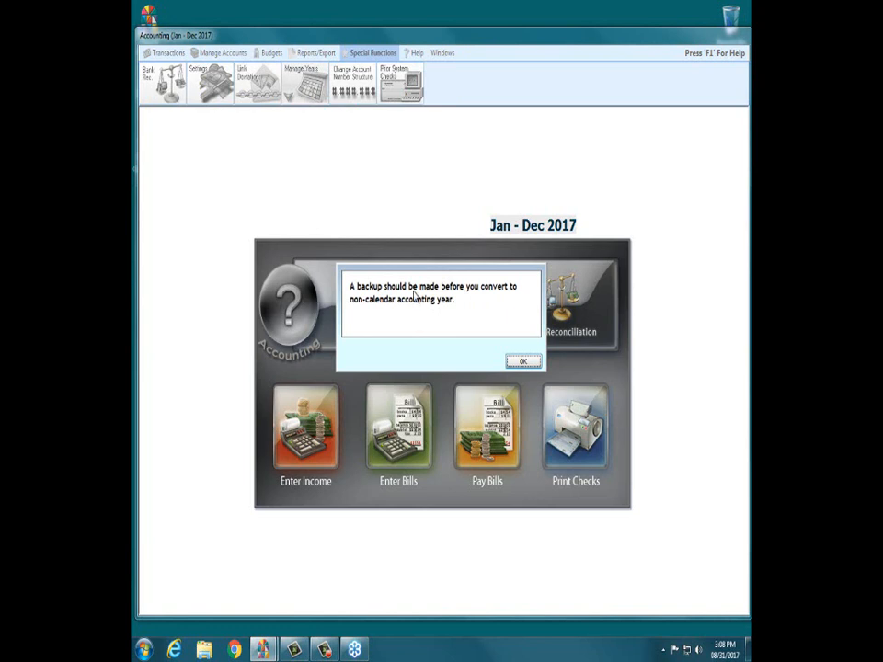
left_click(517, 360)
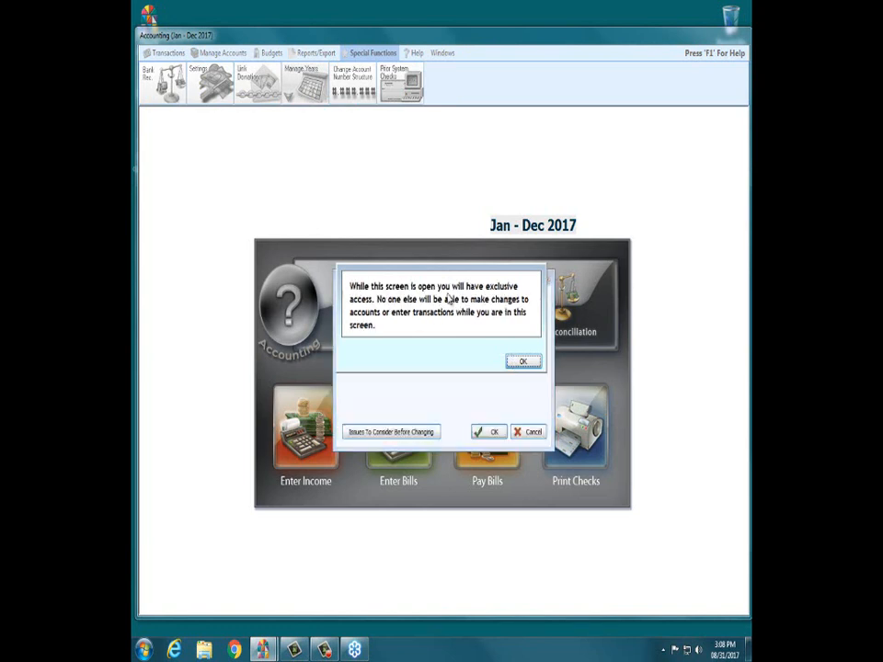
left_click(520, 361)
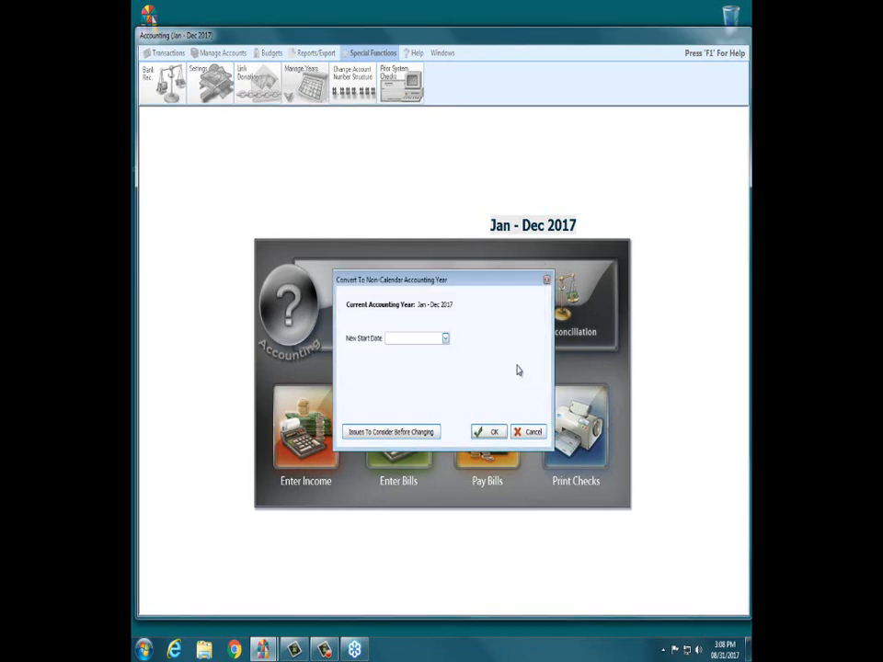
left_click(445, 338)
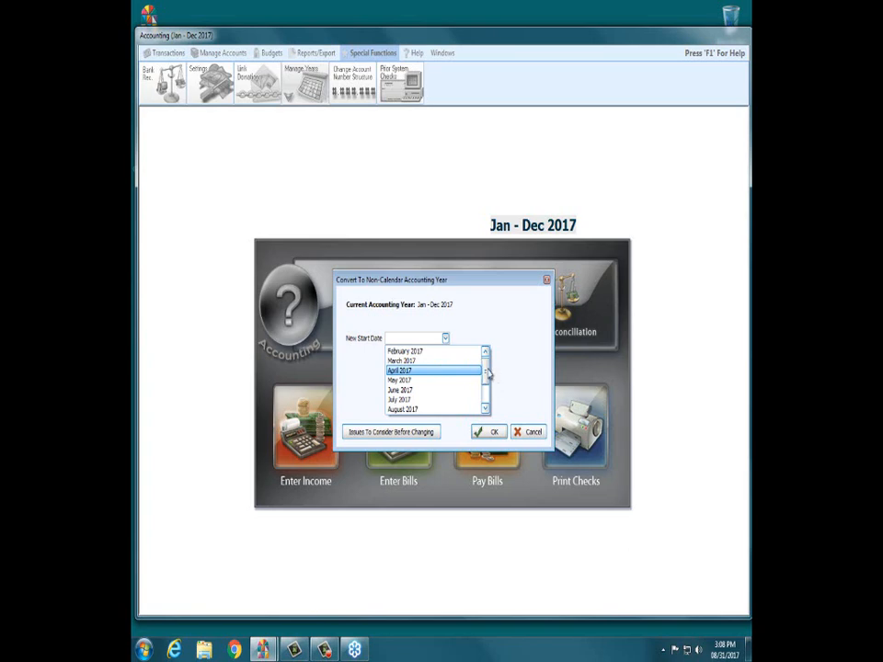
scroll(492, 377, "down", 2)
scroll(489, 375, "up", 1)
left_click(486, 351)
left_click(409, 372)
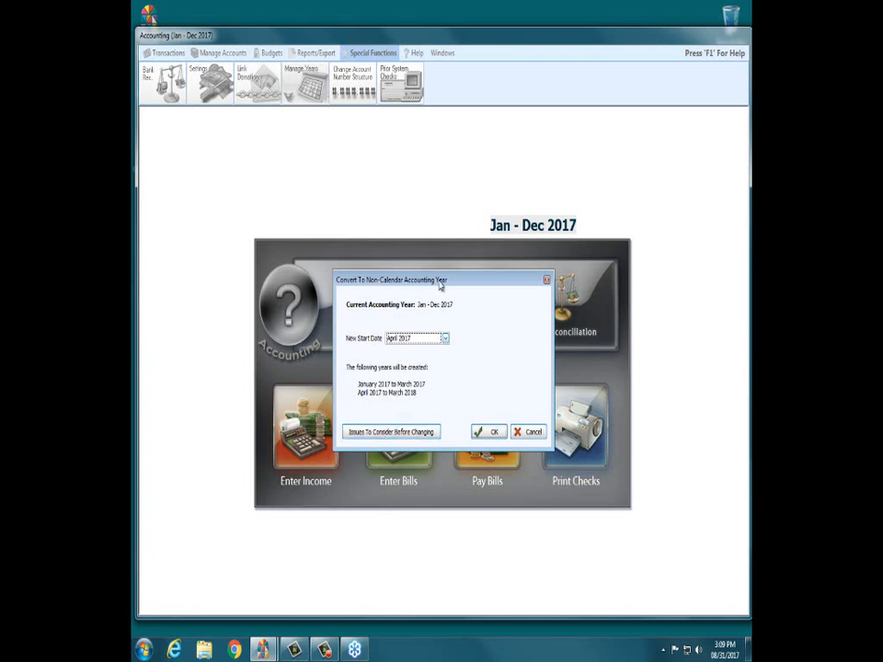
Confirm the conversion to a non-calendar accounting year starting April 2017.
left_click(489, 434)
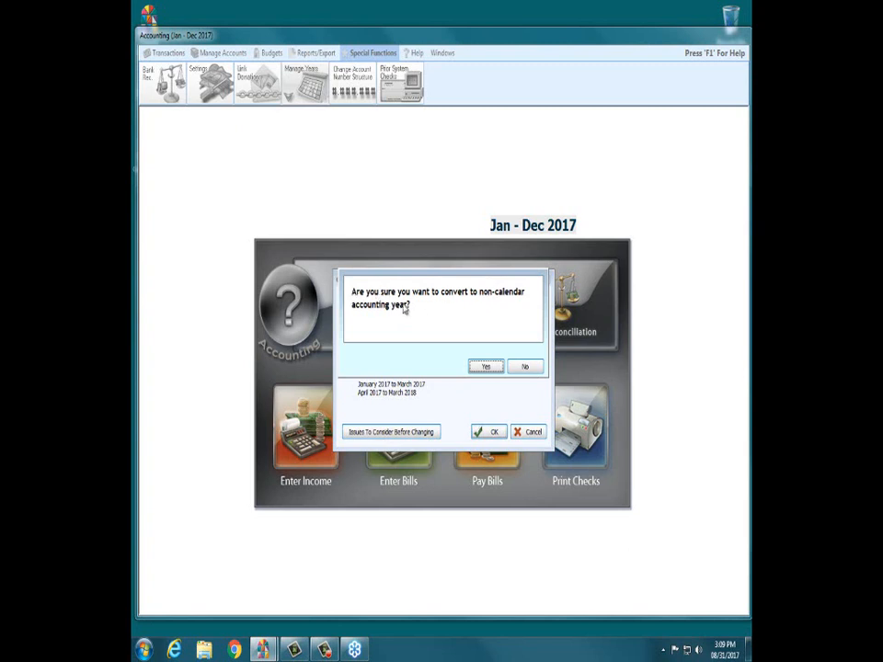
left_click(483, 366)
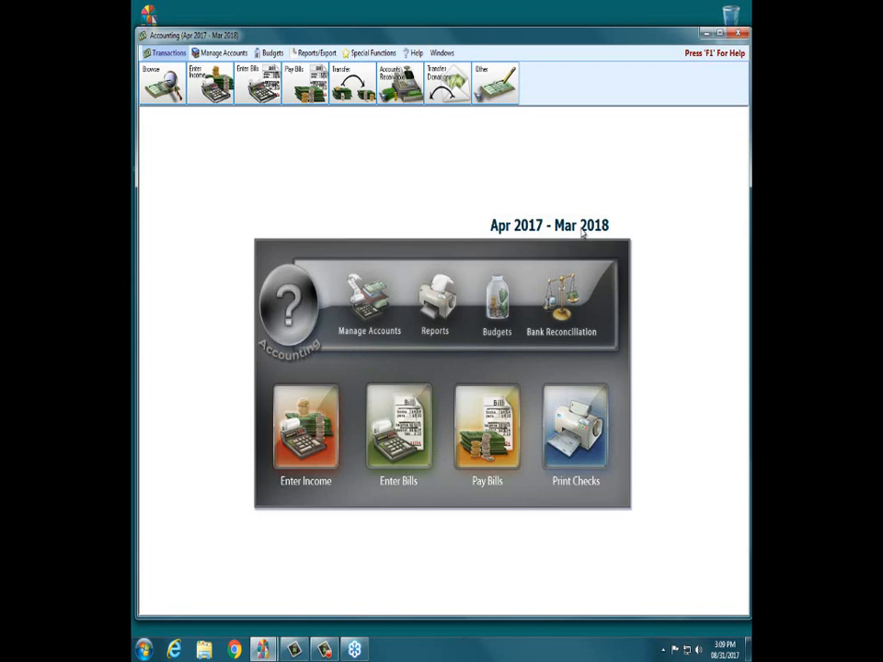
Convert the Apr 2017 - Mar 2018 year to a calendar accounting year with new start date January 2018, acknowledging the notices.
left_click(342, 53)
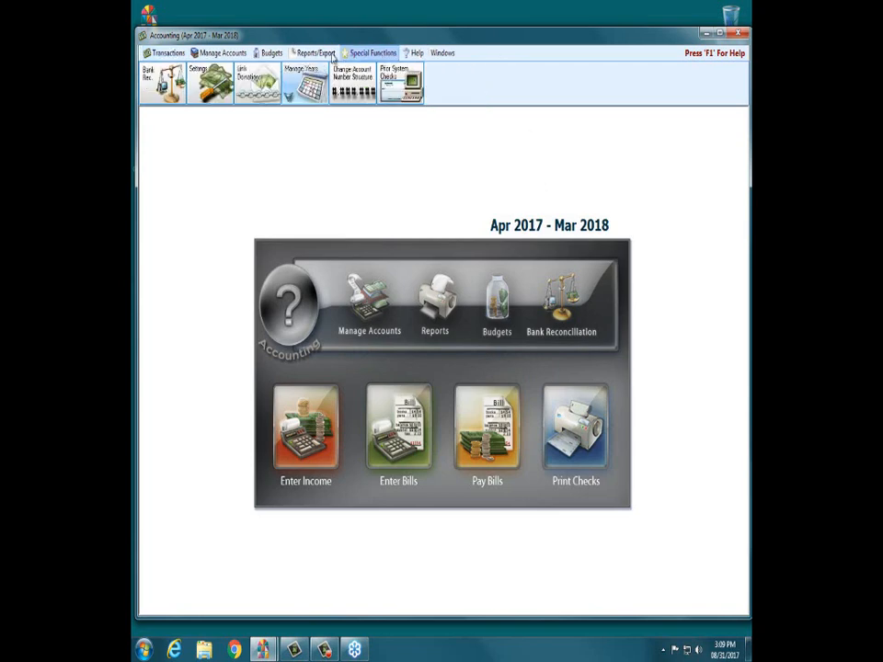
left_click(303, 83)
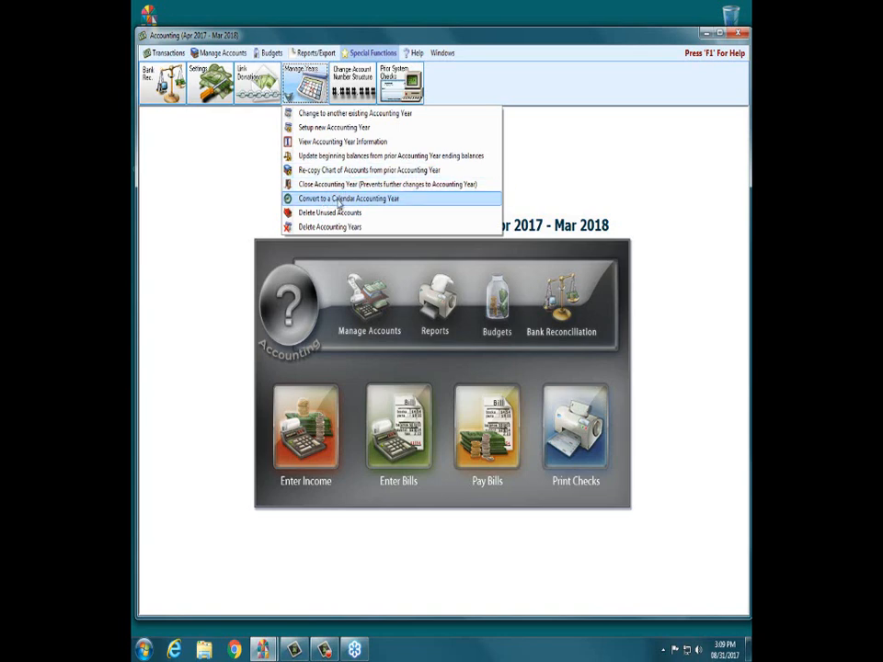
left_click(340, 202)
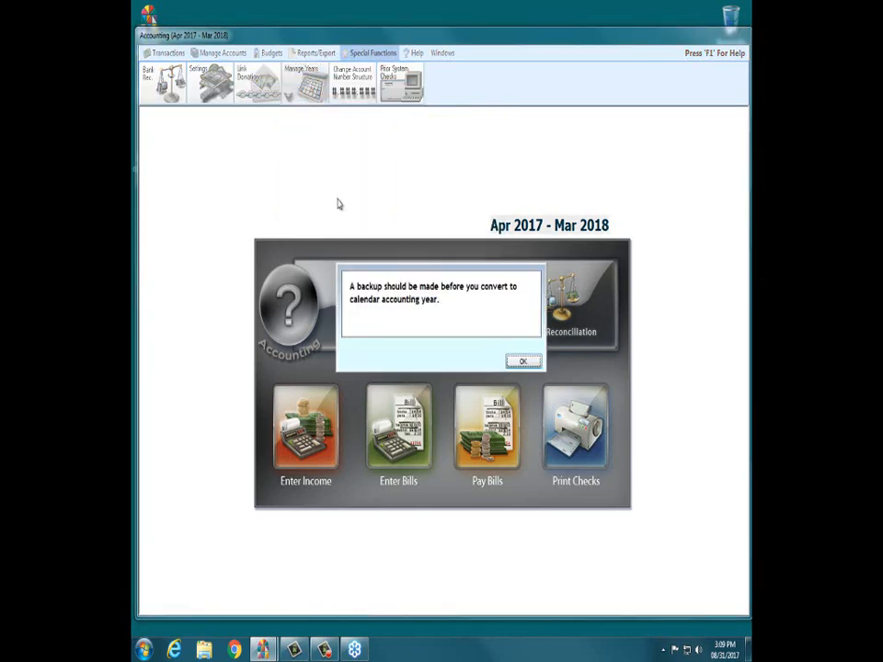
left_click(522, 361)
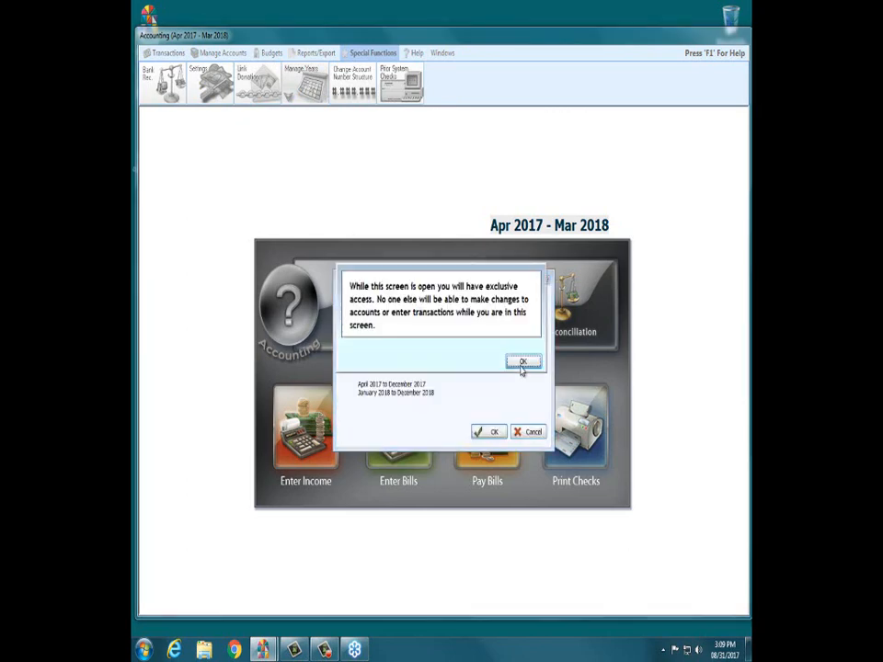
left_click(525, 364)
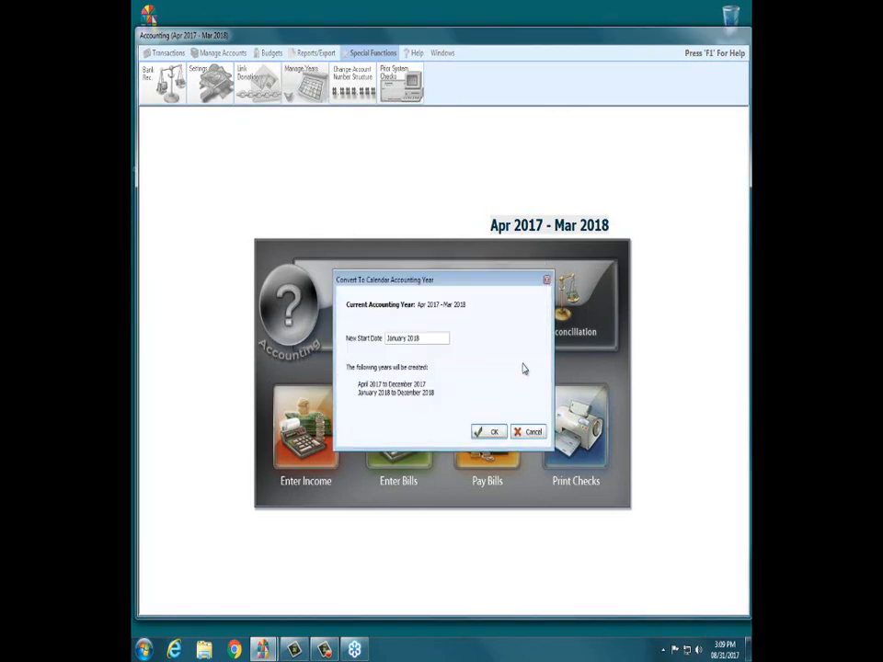
left_click(434, 344)
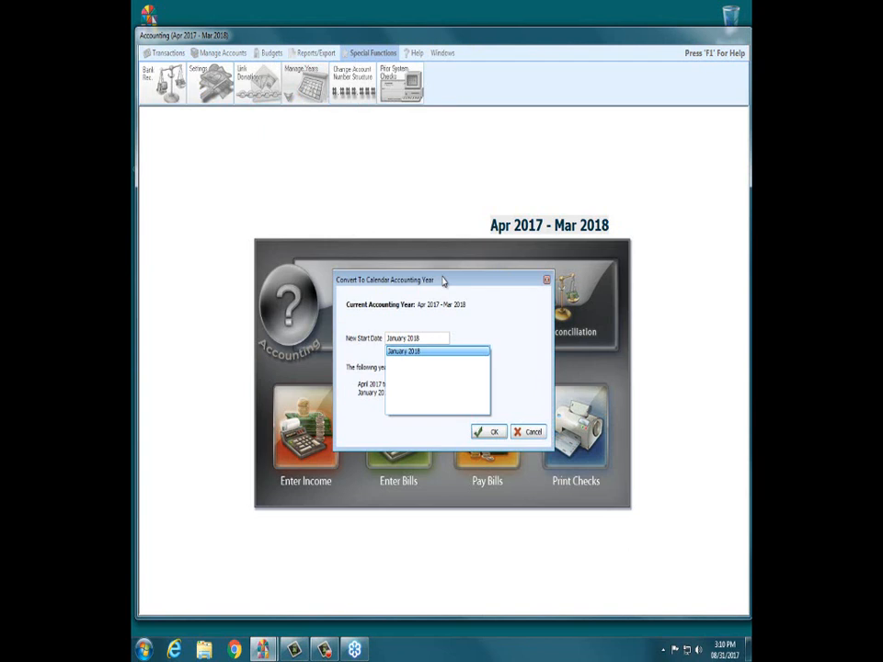
left_click(411, 356)
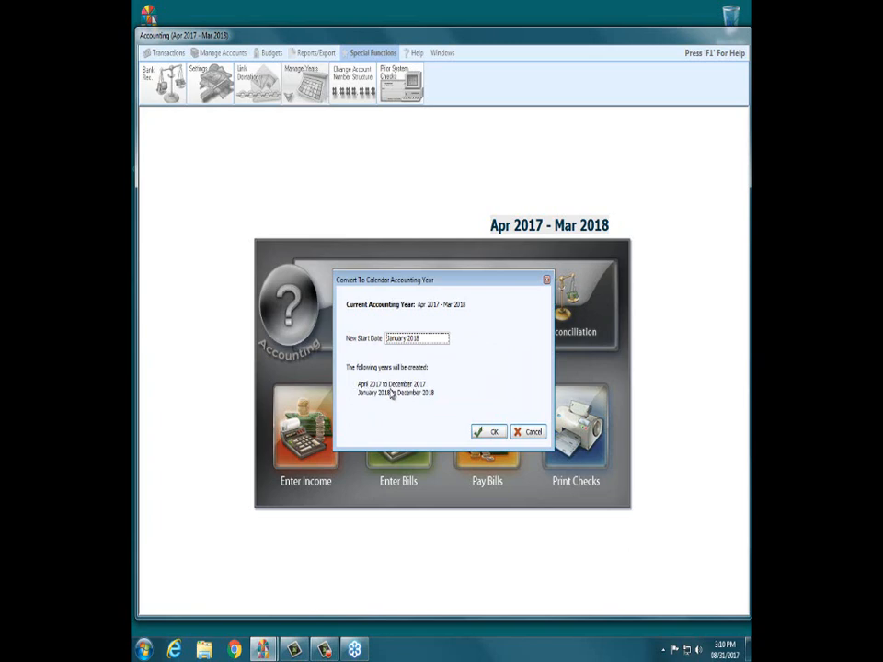
left_click(489, 433)
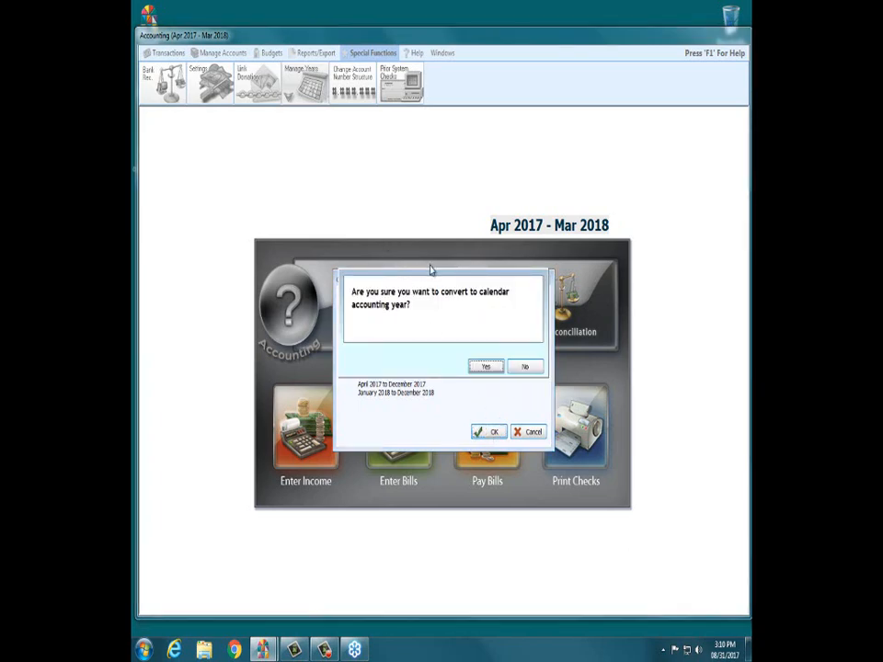
left_click(485, 366)
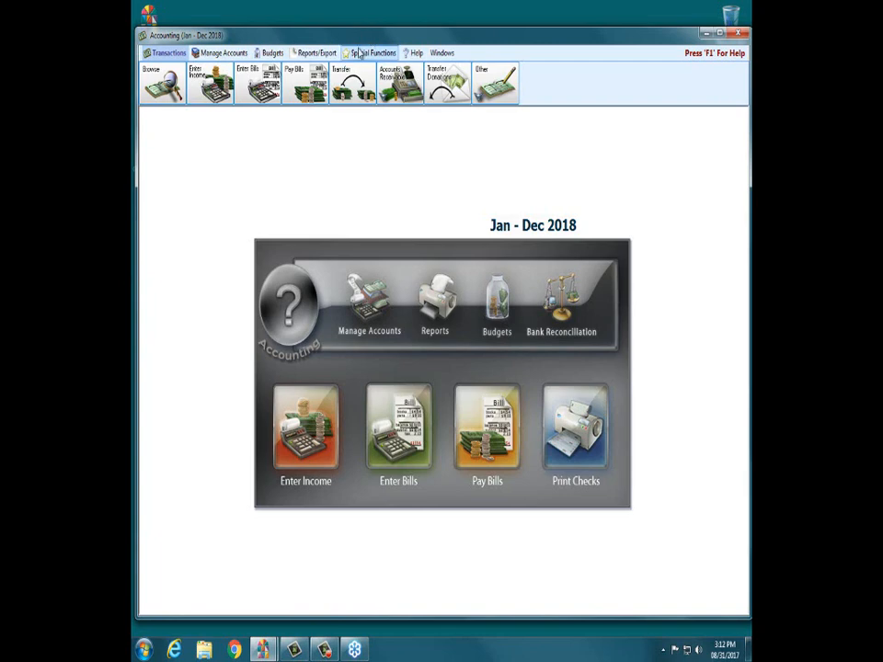
Change to the existing accounting year 04/01/2017 thru 12/31/2017.
left_click(361, 53)
left_click(319, 72)
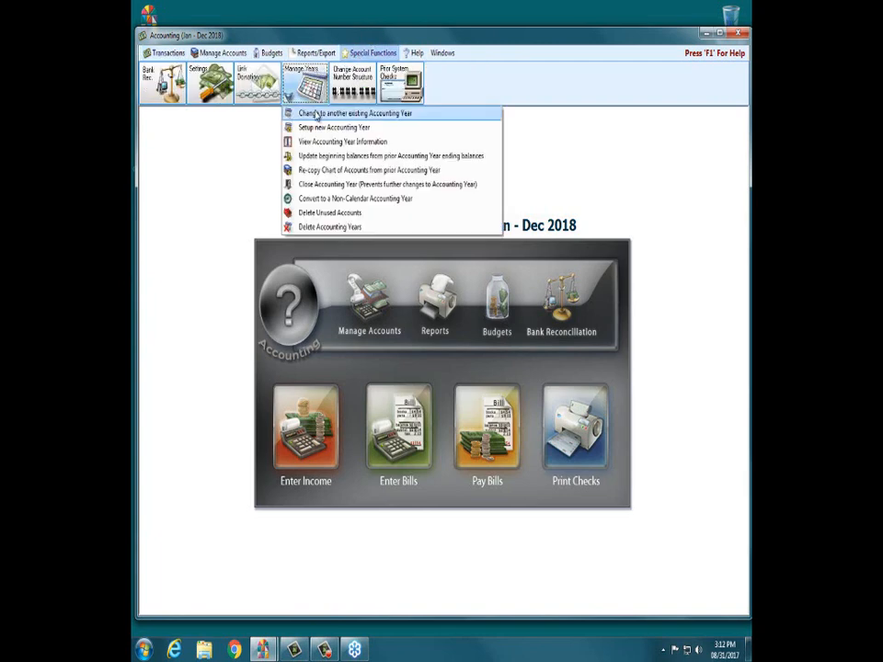
left_click(321, 114)
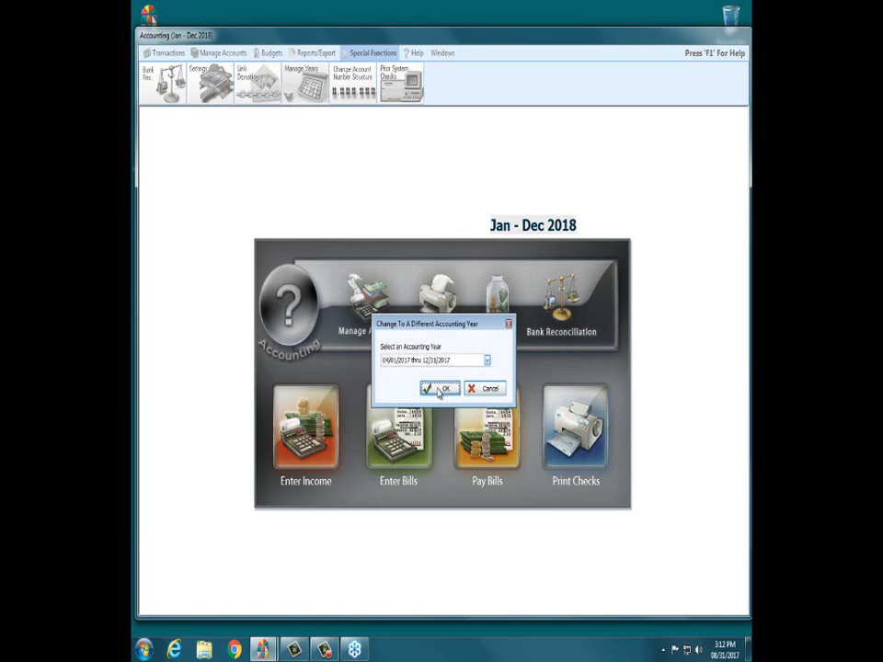
left_click(437, 392)
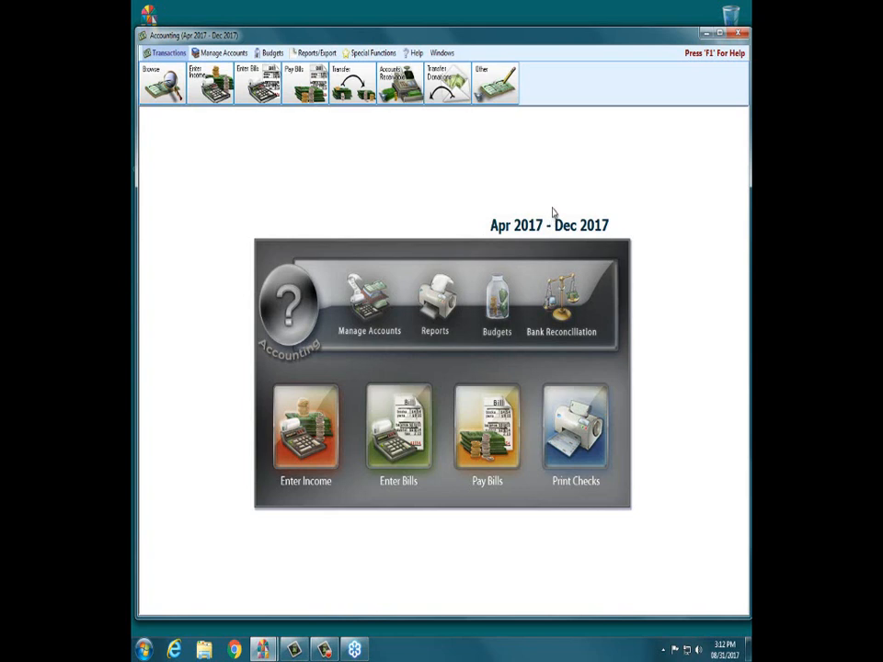
Open the list of unused accounts for deletion and read its eligibility rules and columns.
left_click(367, 54)
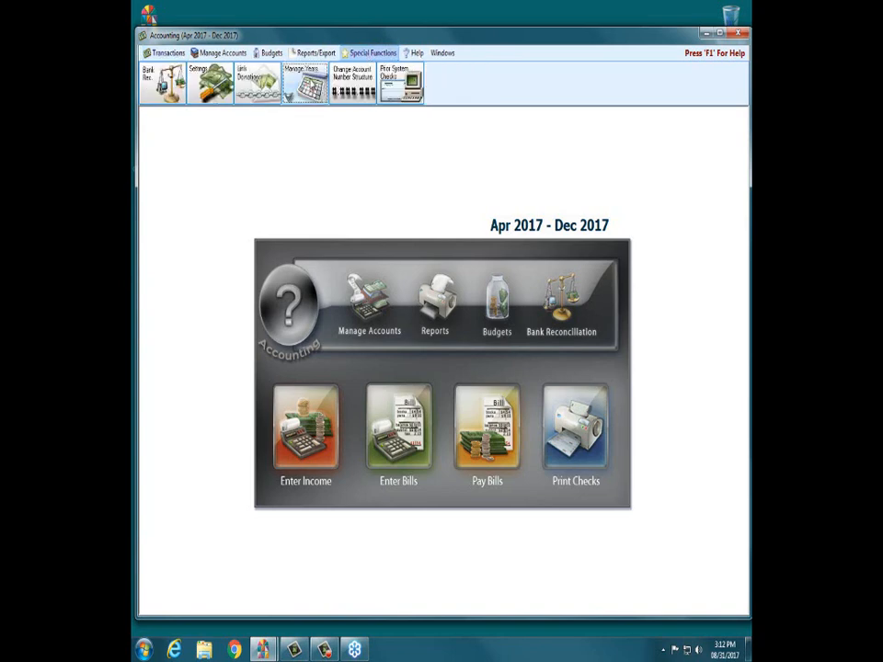
left_click(302, 85)
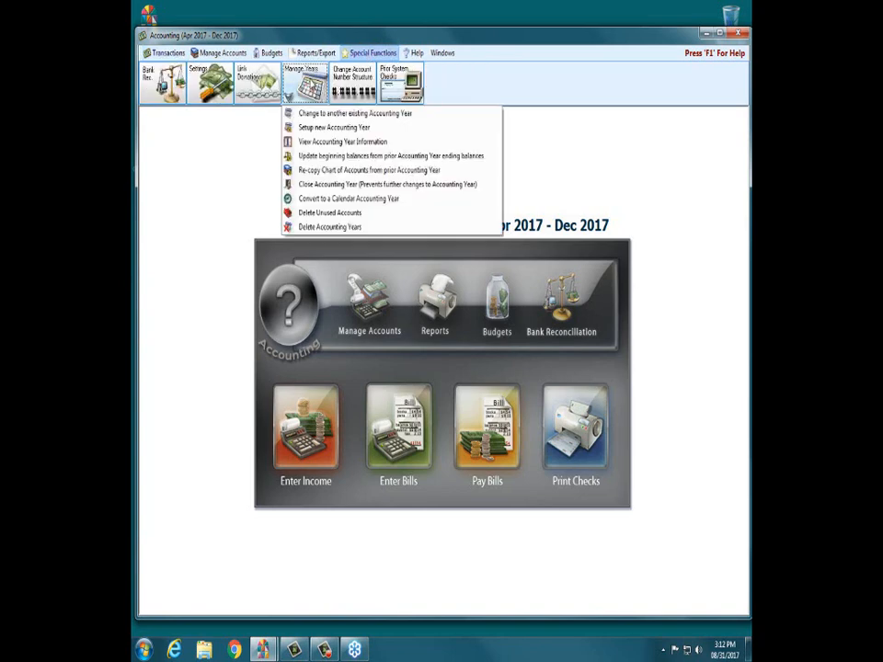
left_click(324, 214)
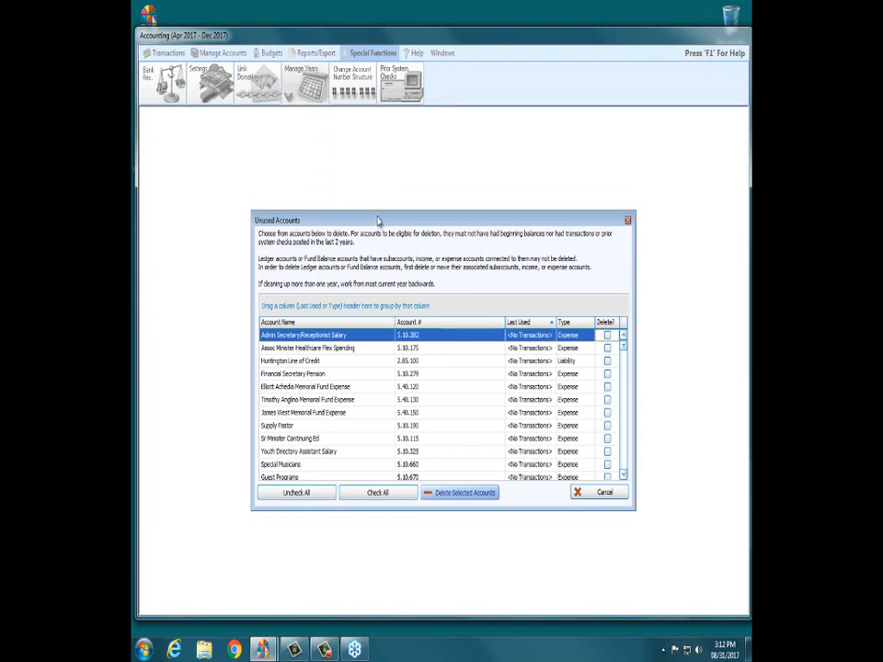
mouse_move(377, 219)
left_mouse_down()
mouse_move(377, 198)
mouse_move(374, 226)
left_mouse_up()
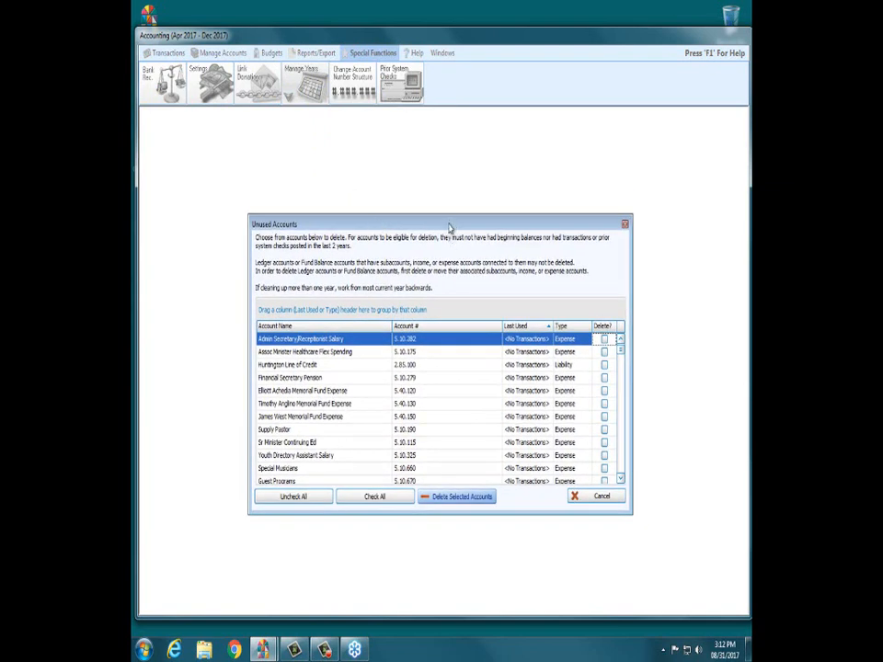
left_click_drag(452, 225, 454, 301)
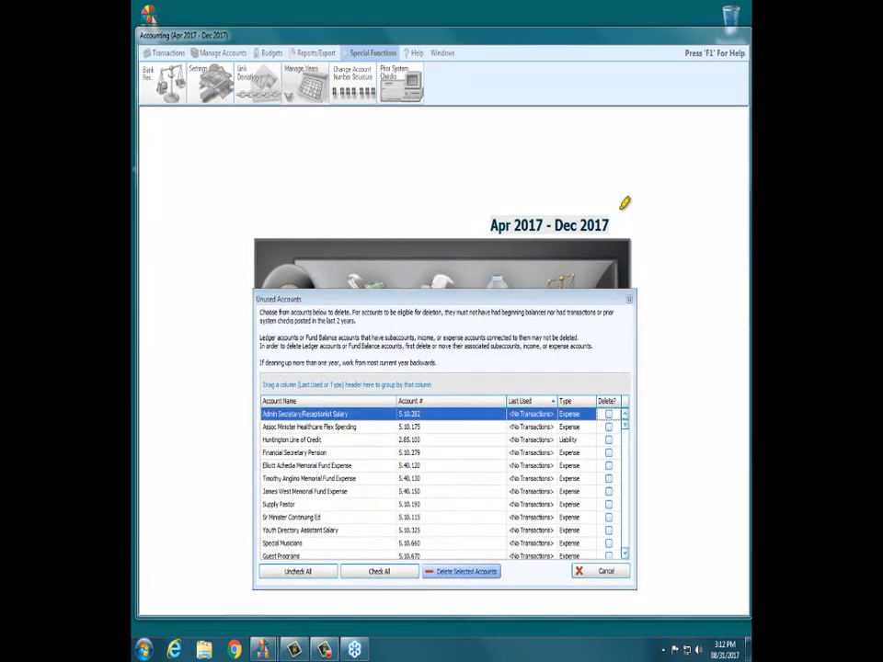
left_click_drag(495, 225, 609, 225)
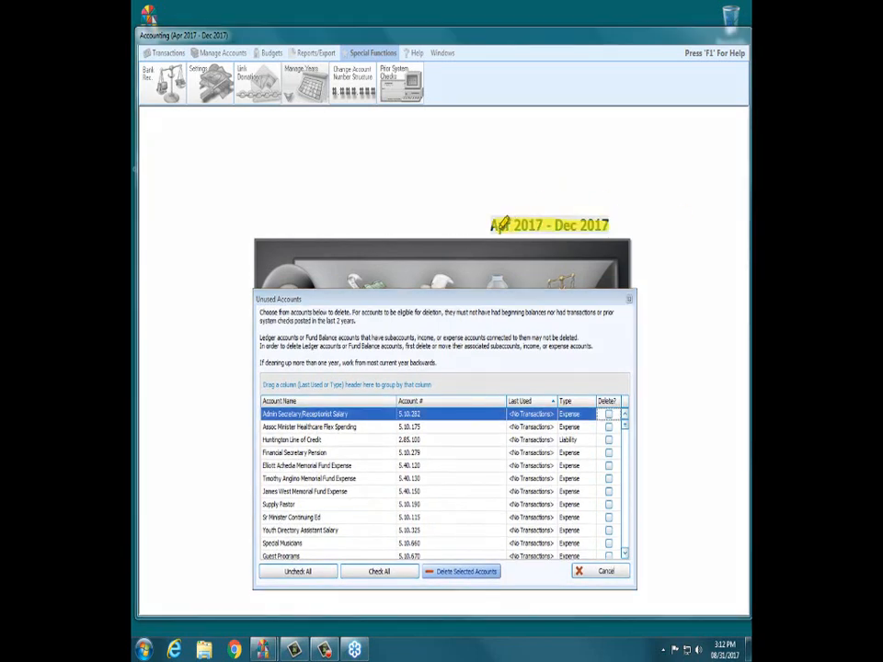
left_click_drag(264, 400, 580, 401)
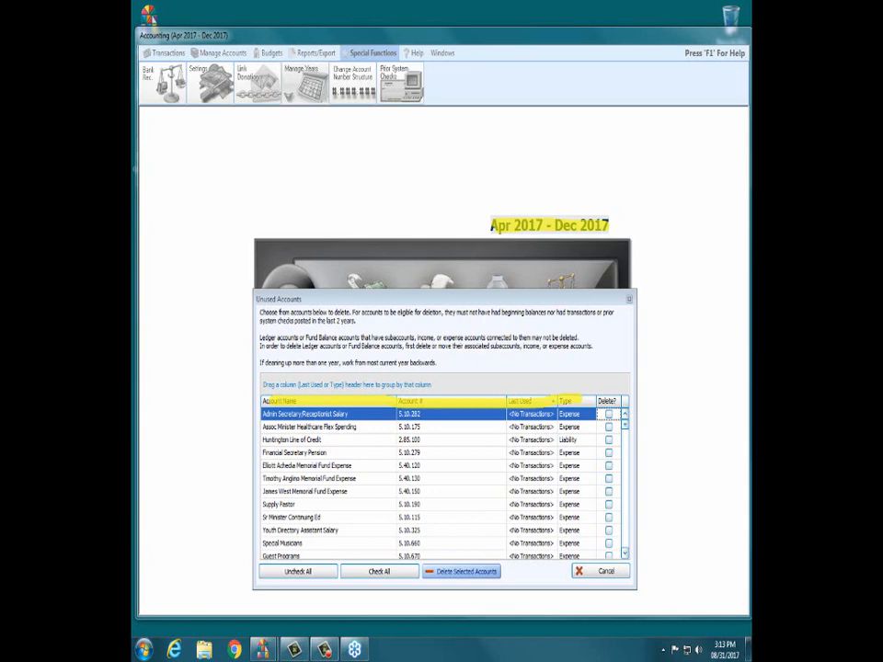
key("Escape")
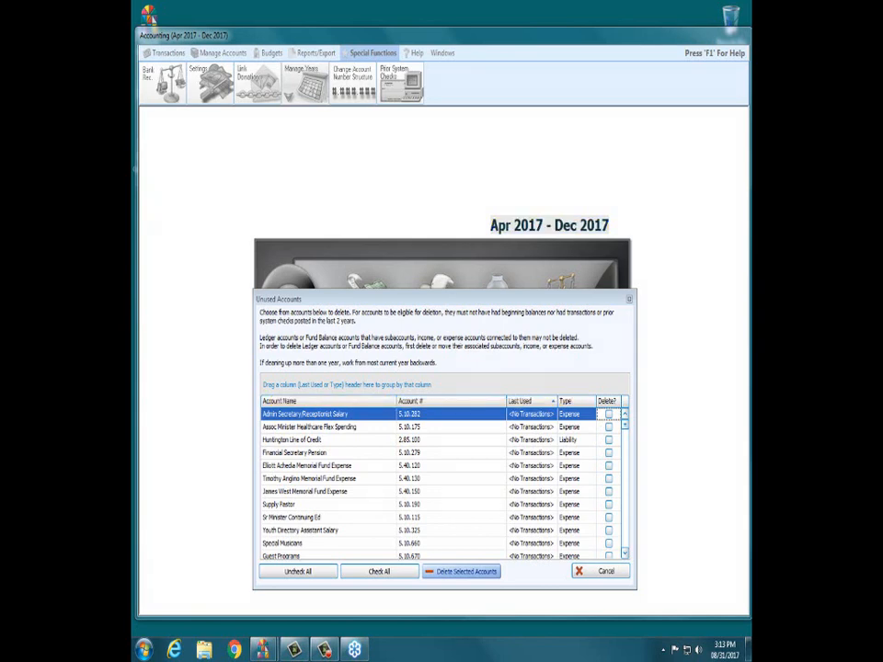
left_click_drag(480, 291, 480, 228)
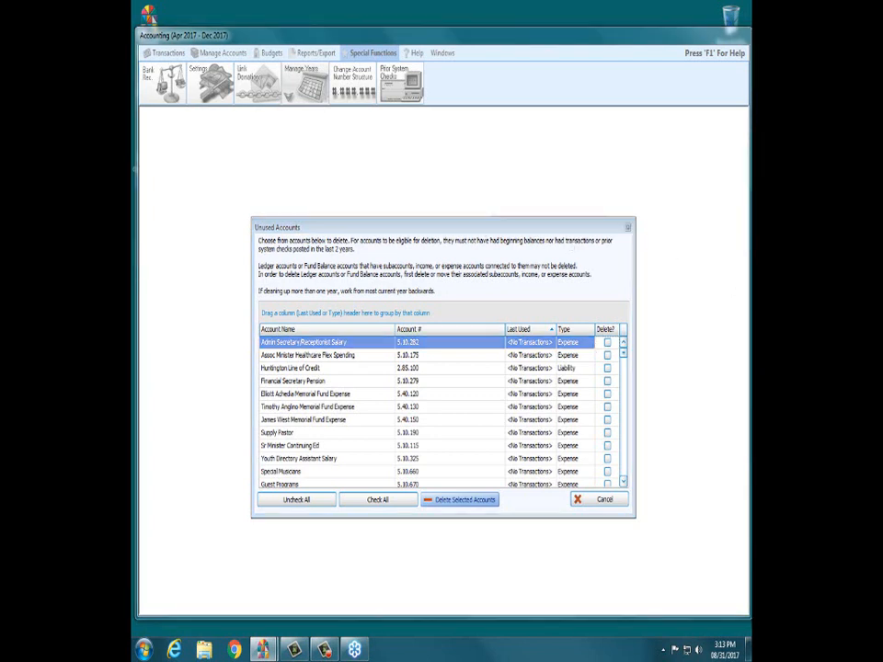
mouse_move(250, 221)
left_mouse_down()
mouse_move(634, 225)
mouse_move(549, 291)
mouse_move(275, 288)
mouse_move(260, 241)
left_mouse_up()
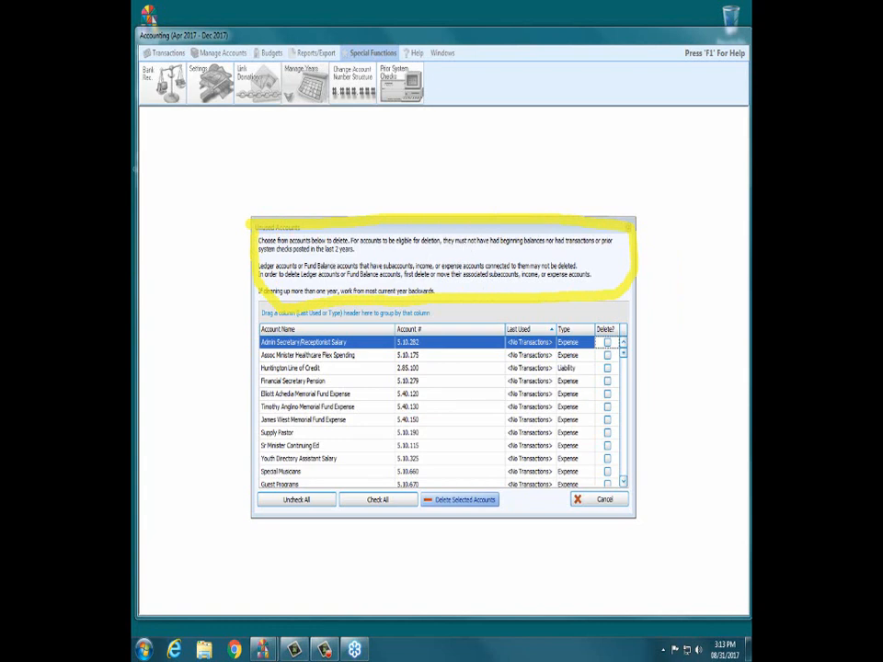
key("Escape")
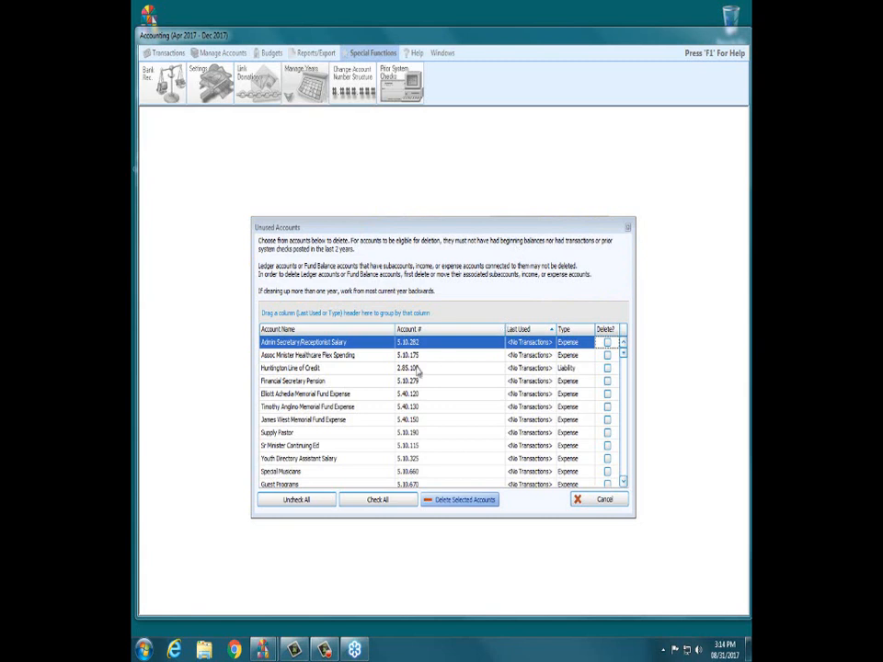
Sort the unused accounts by account number and look through the list.
left_click(623, 443)
left_click(623, 443)
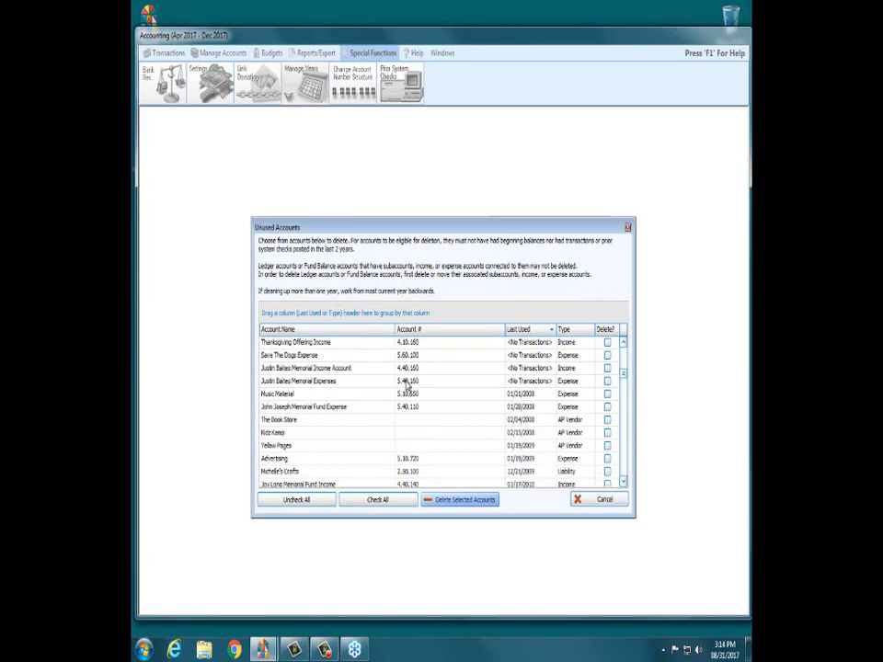
left_click(405, 329)
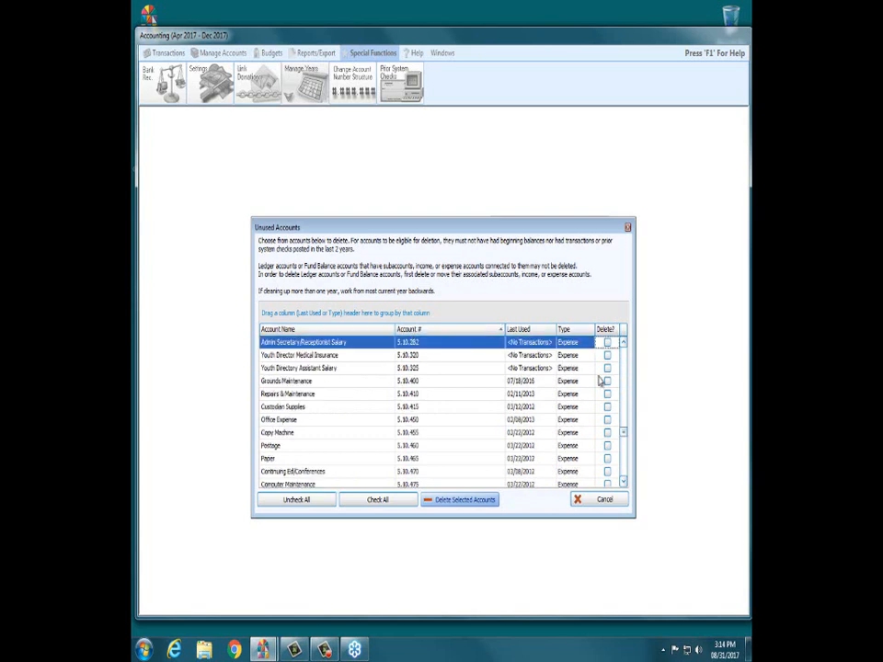
left_click(624, 370)
left_click(624, 369)
left_click(623, 364)
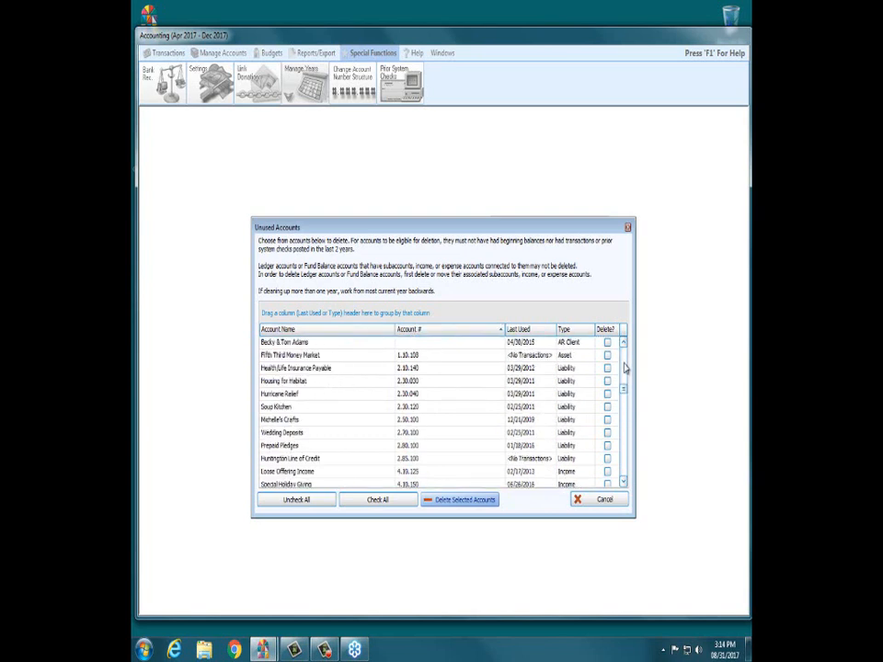
left_click(622, 360)
left_click(623, 355)
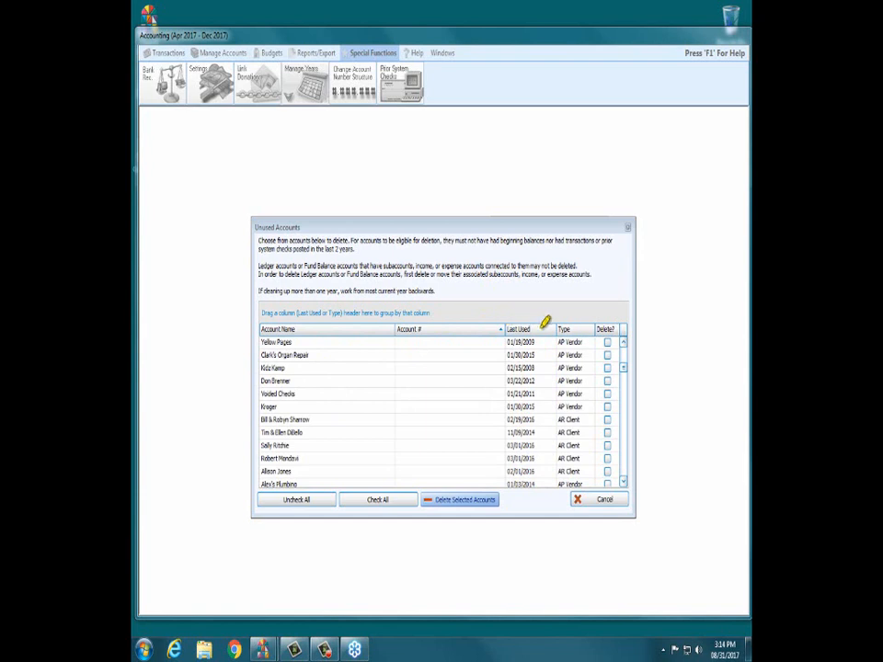
Mark all unused accounts for deletion, review the marked entries, and close the list without deleting them.
mouse_move(505, 326)
left_mouse_down()
mouse_move(532, 326)
mouse_move(507, 344)
mouse_move(512, 492)
mouse_move(561, 459)
mouse_move(559, 336)
mouse_move(530, 330)
left_mouse_up()
left_click(354, 503)
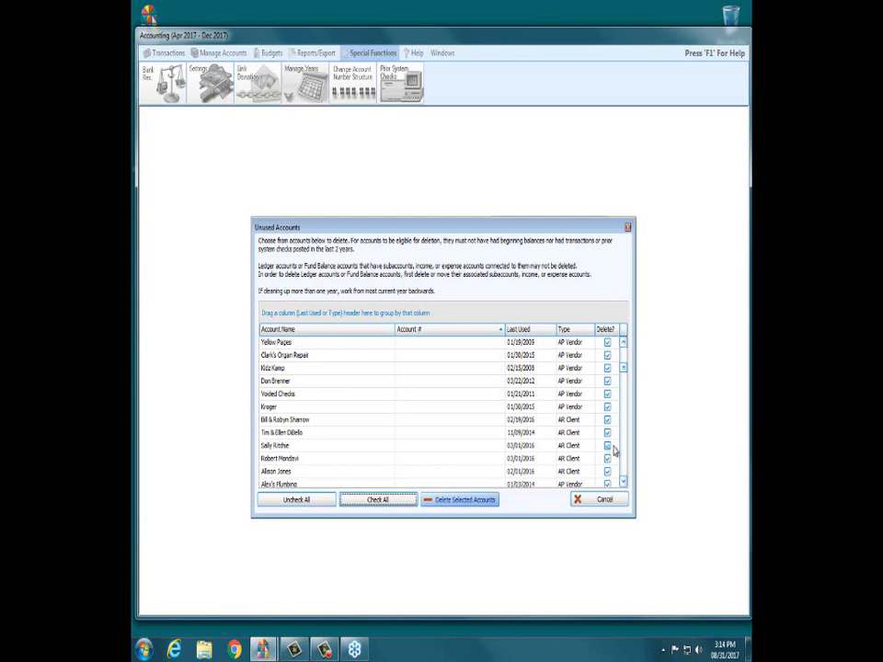
scroll(618, 452, "down", 5)
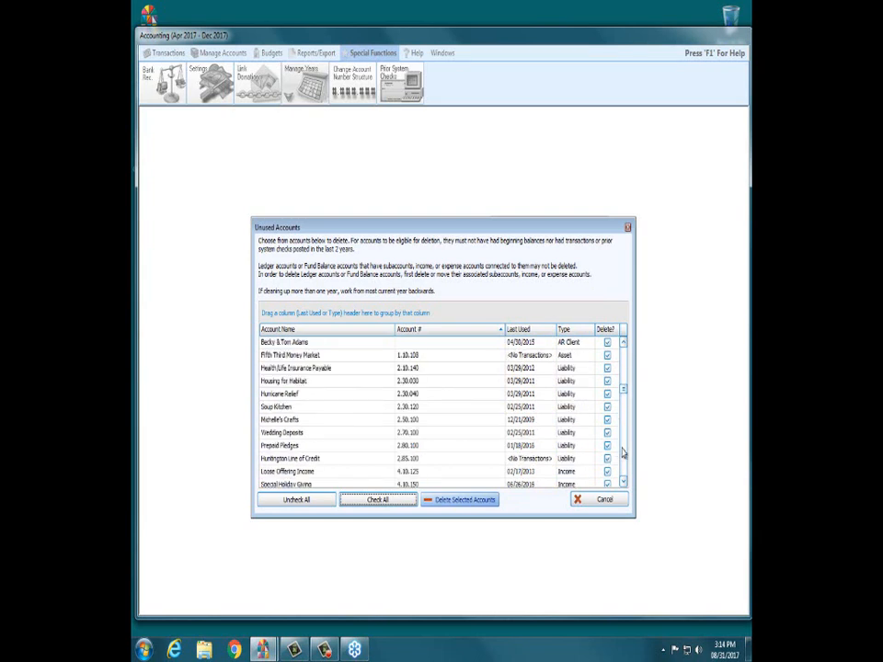
scroll(622, 451, "down", 4)
left_click(623, 361)
left_click(627, 228)
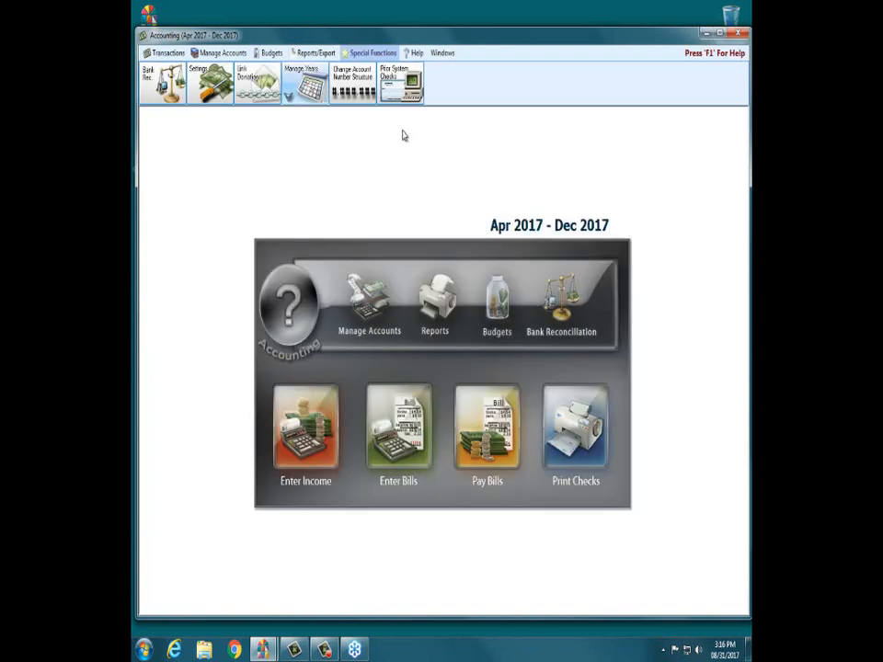
Open the tool for deleting accounting years and read its help on which years may be deleted.
left_click(289, 96)
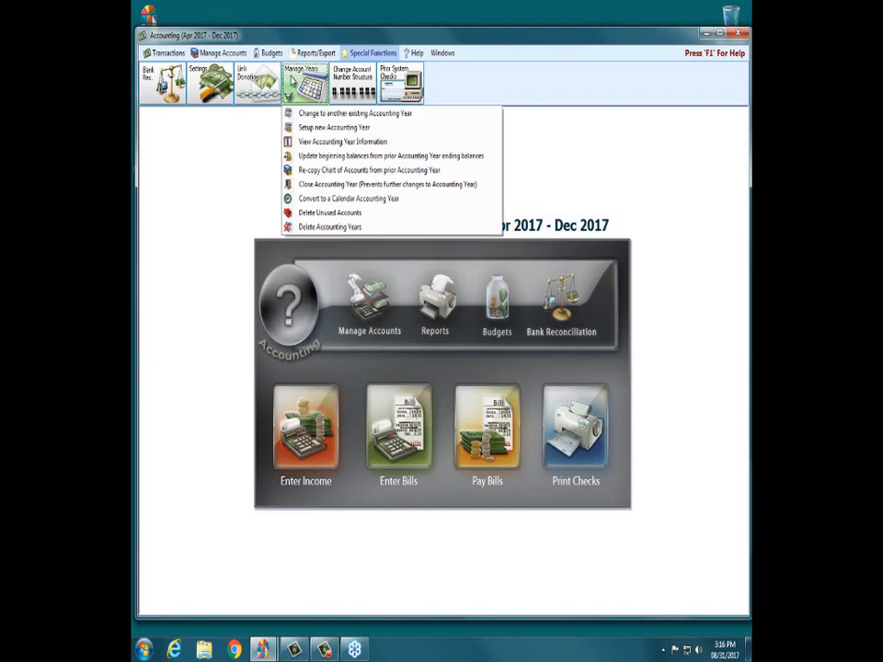
left_click(330, 227)
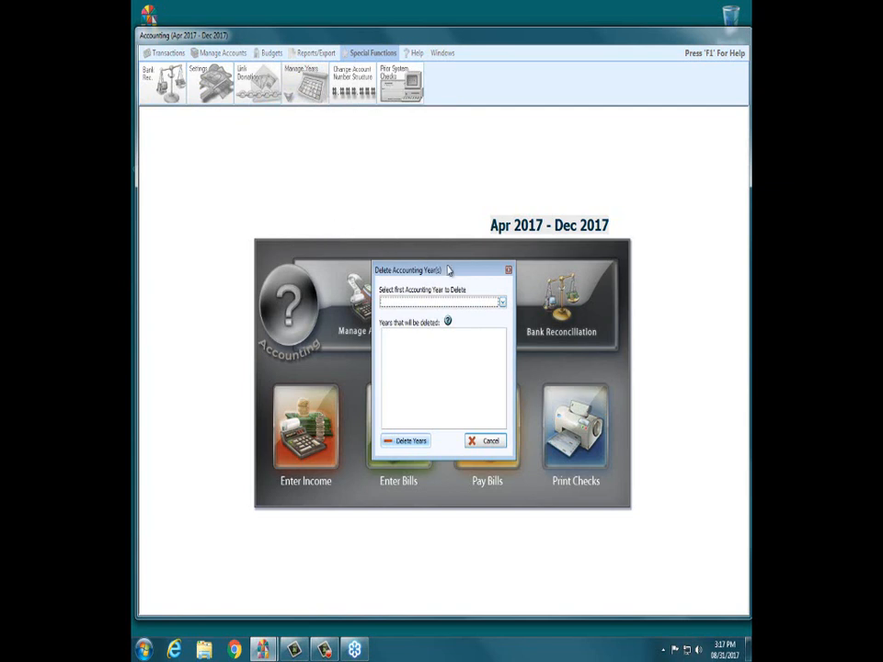
left_click_drag(449, 271, 441, 267)
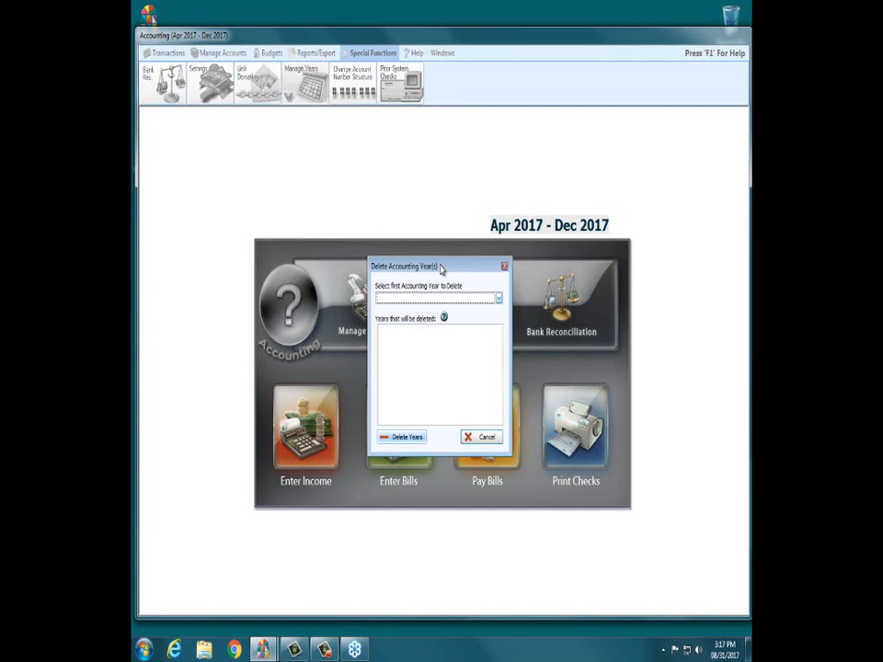
left_click(444, 319)
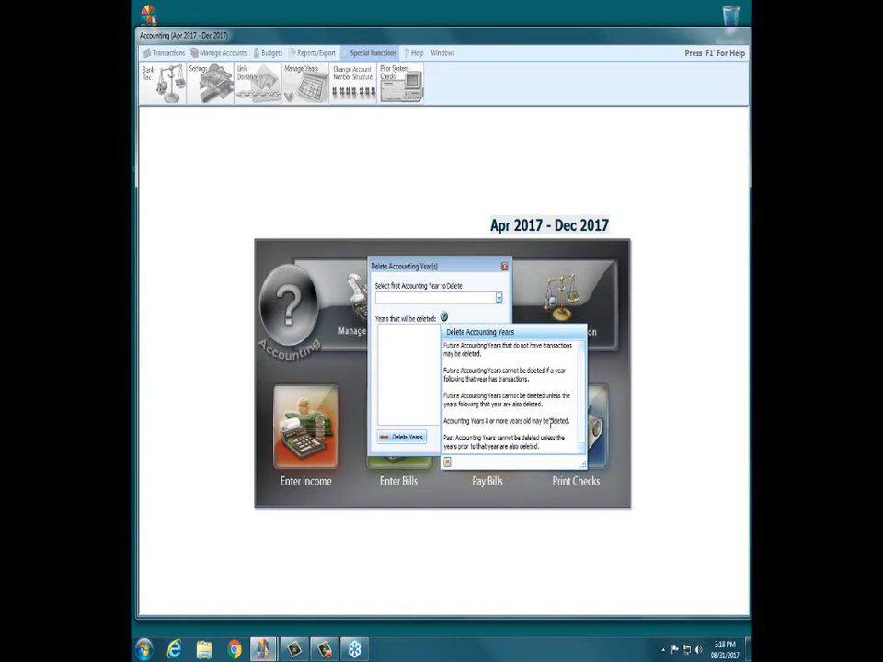
left_click(444, 318)
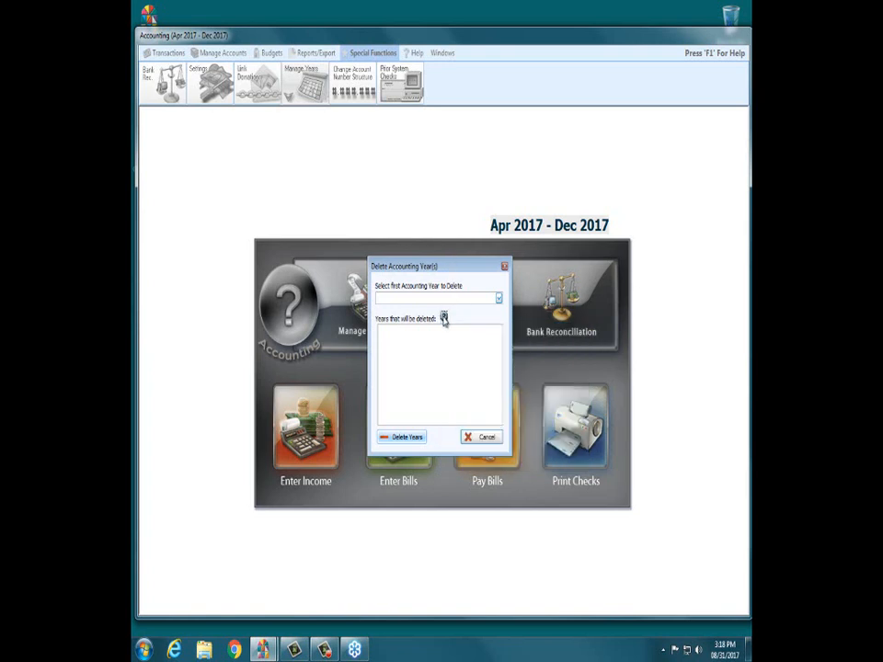
Delete the future accounting year 01/01/2018 - 12/31/2018 and confirm the deletion.
left_click(497, 299)
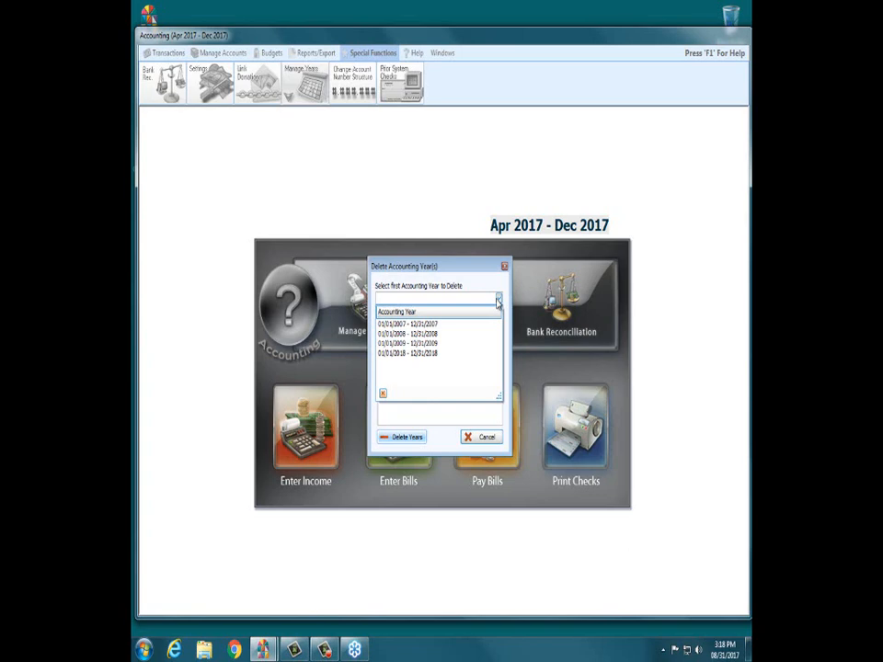
left_click(421, 353)
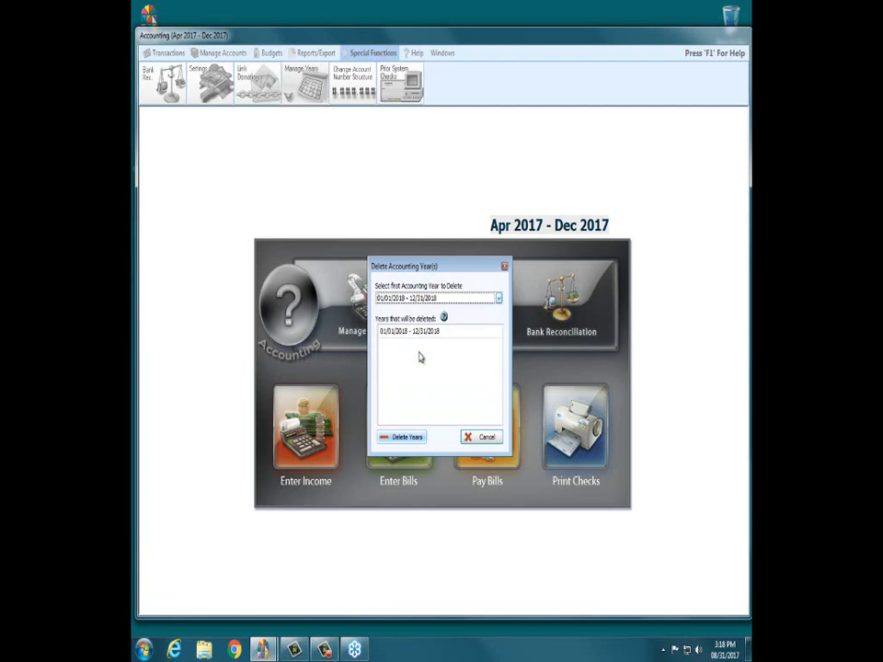
left_click(497, 298)
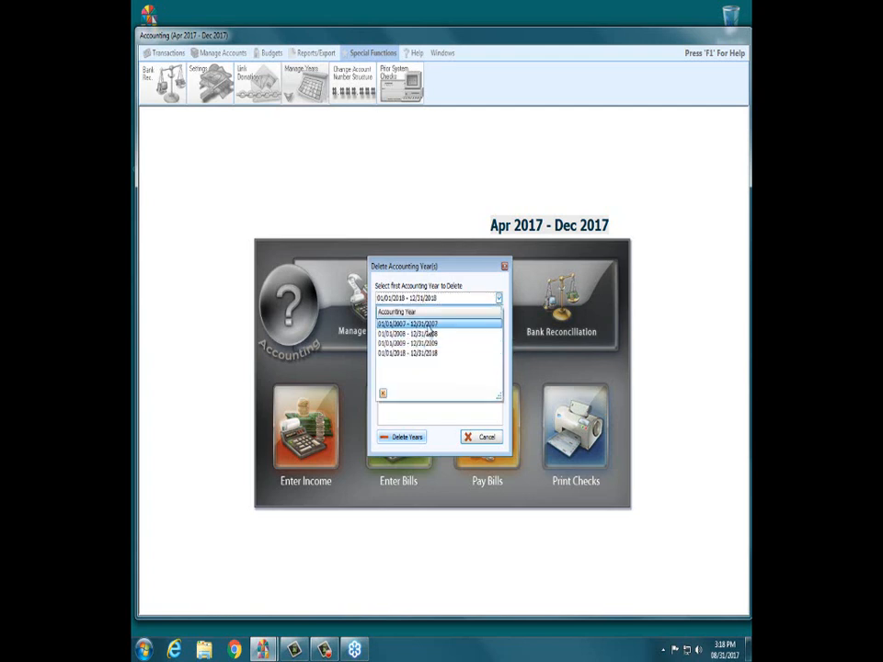
left_click(428, 324)
left_click(497, 298)
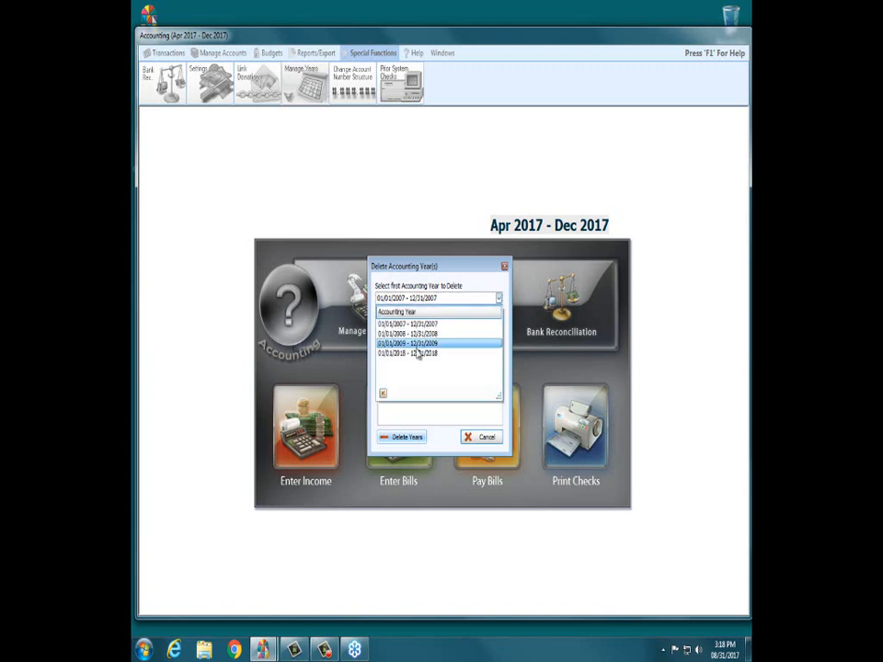
left_click(417, 350)
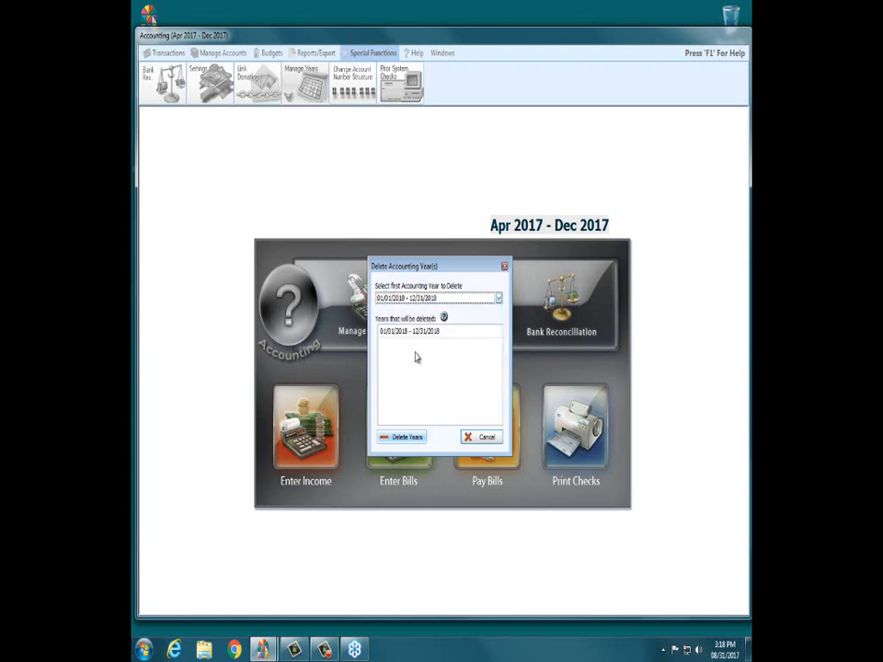
left_click(407, 438)
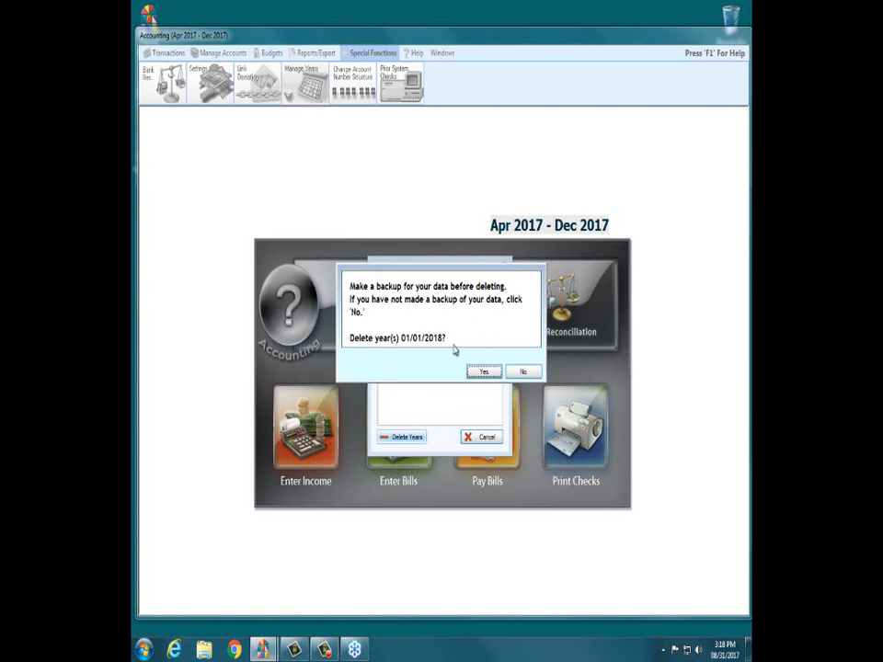
left_click(483, 371)
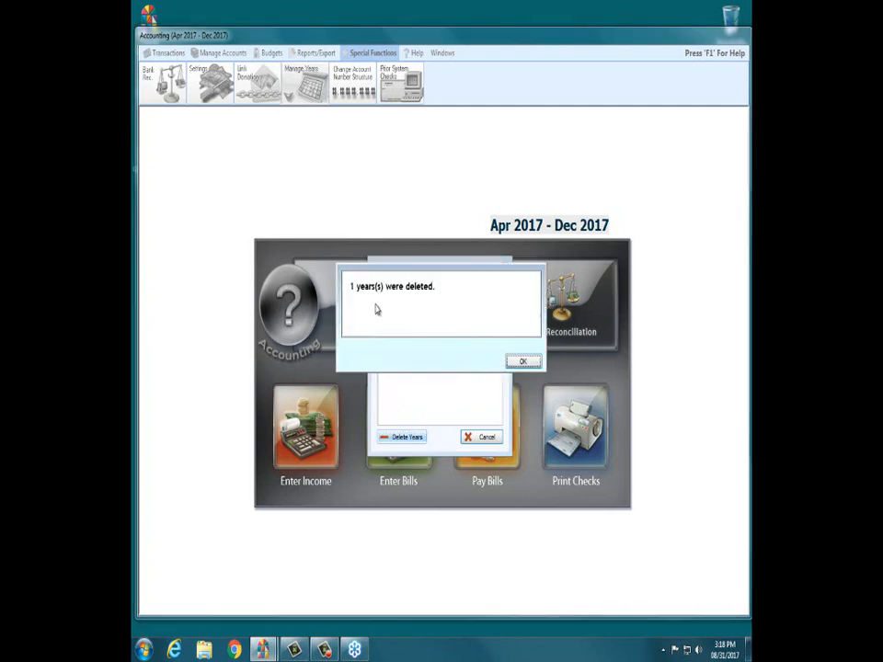
left_click(521, 361)
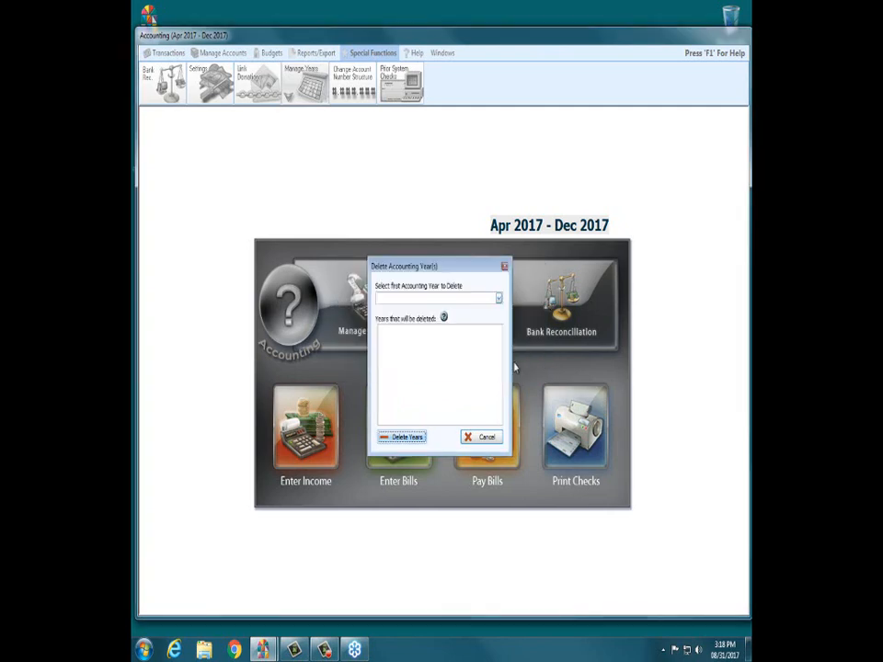
Delete the past accounting year 01/01/2007 - 12/31/2007, confirm the deletion, and close the year deletion dialog.
left_click(498, 299)
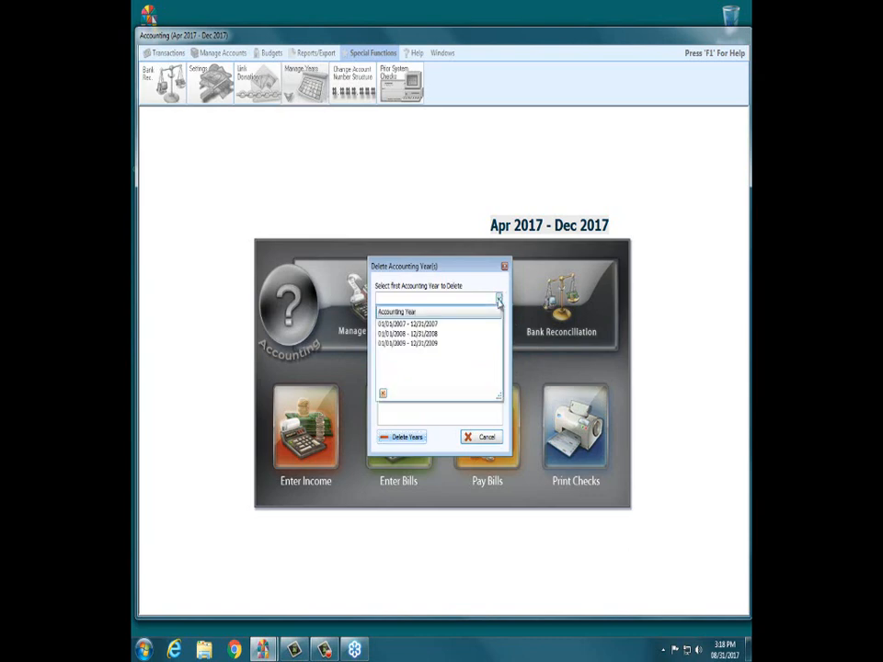
left_click(428, 325)
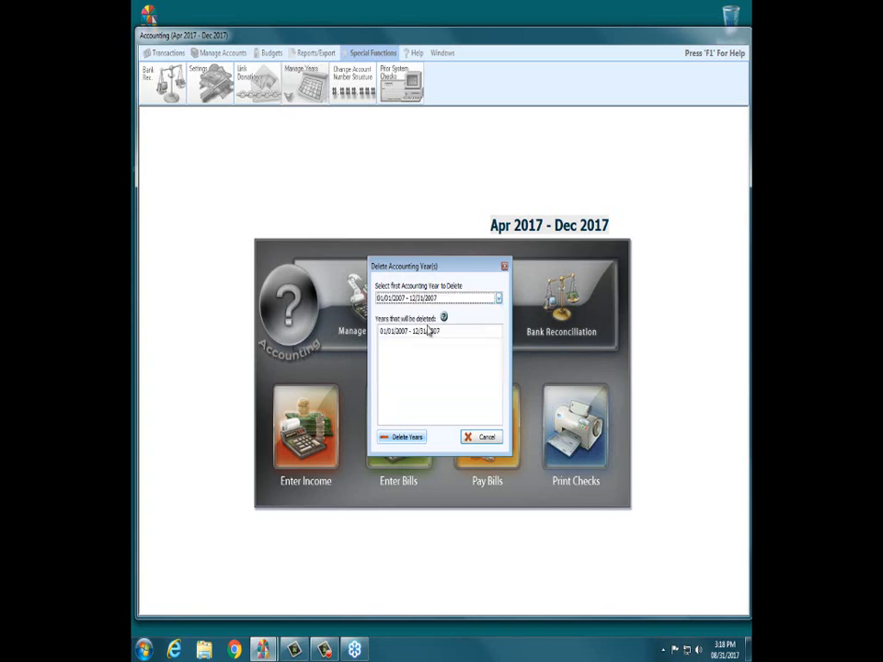
left_click(411, 441)
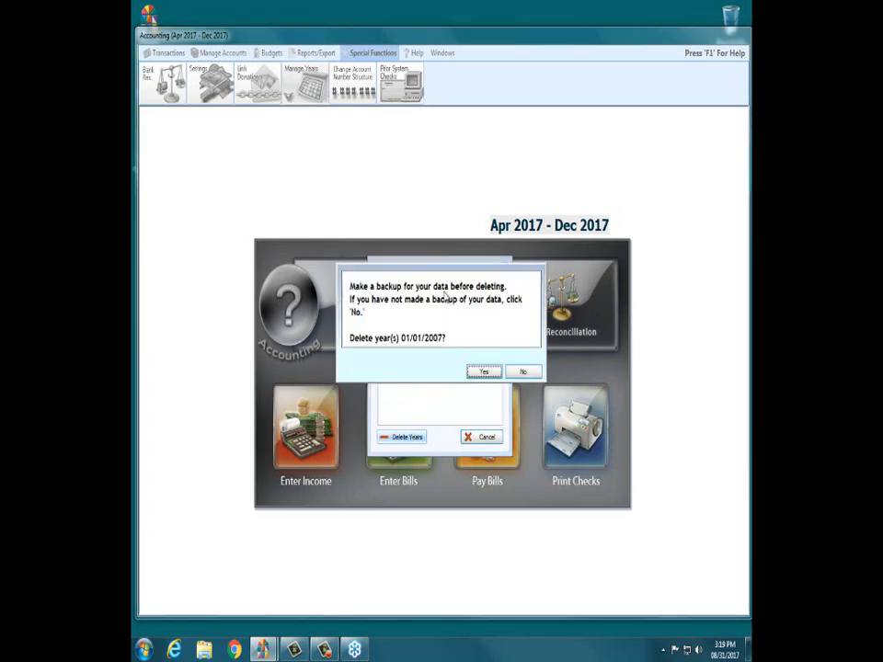
left_click(484, 373)
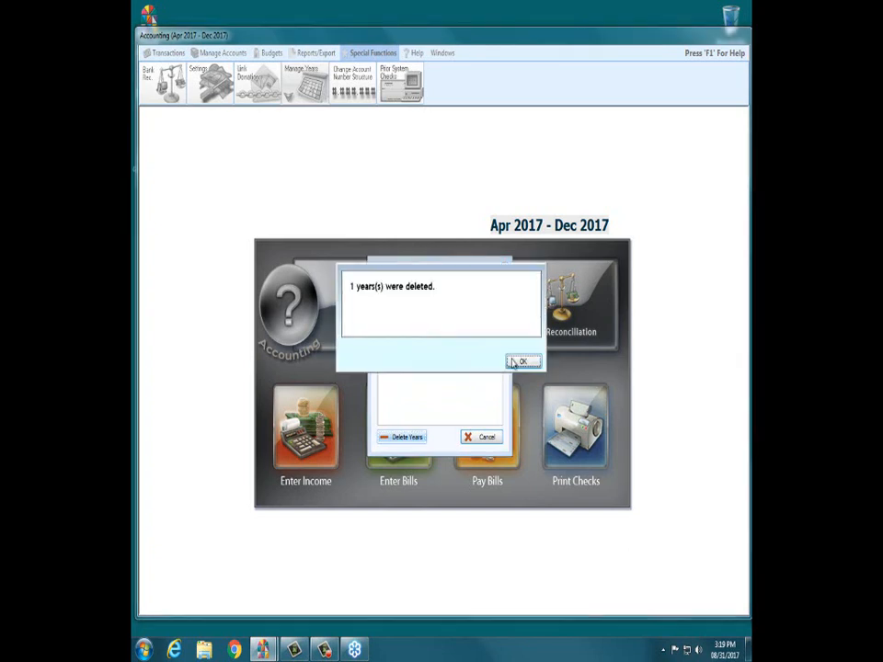
left_click(519, 362)
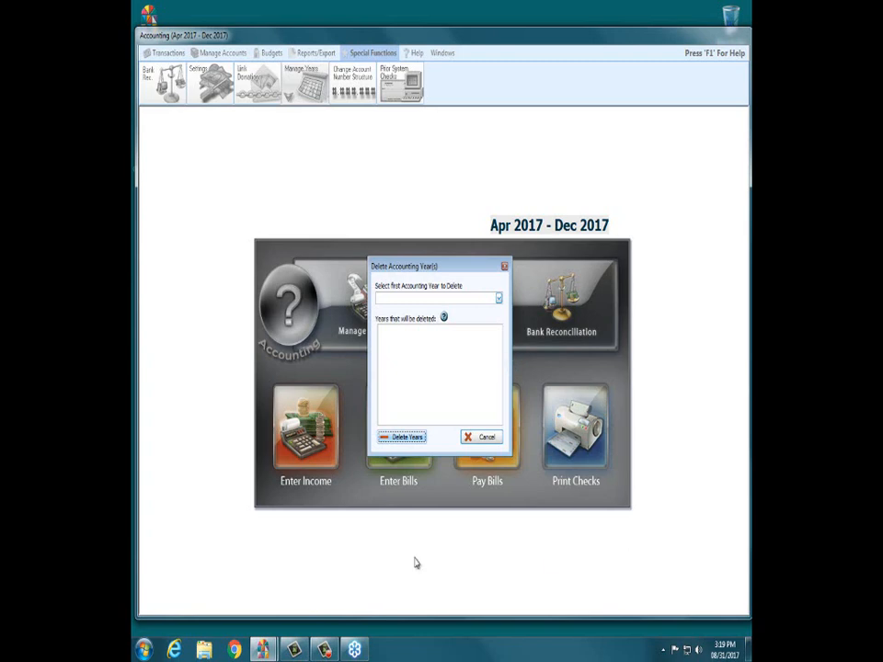
left_click(482, 437)
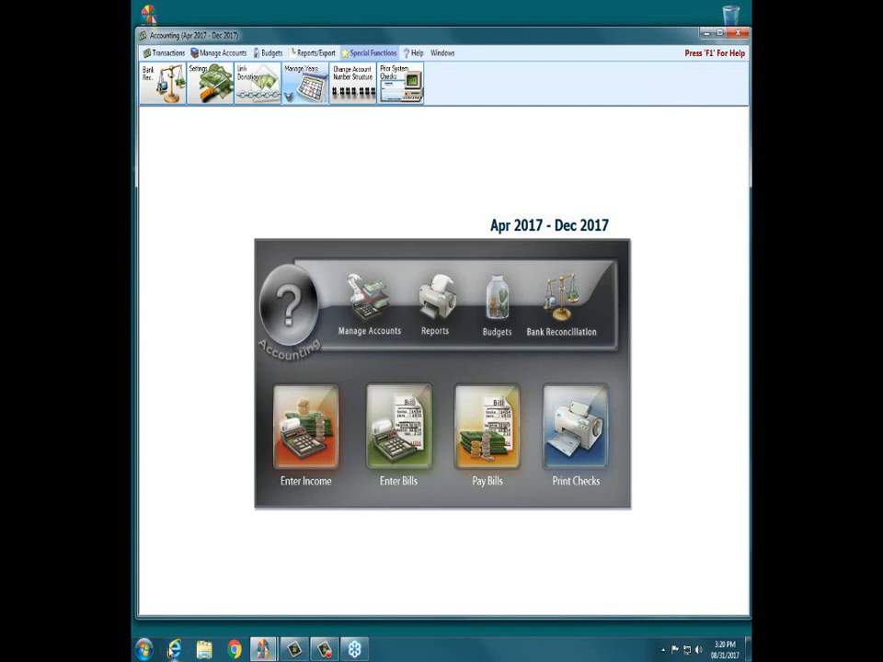
Switch to Internet Explorer and open the New Year Prep & Help page of the churchwindows.com support section.
left_click(172, 649)
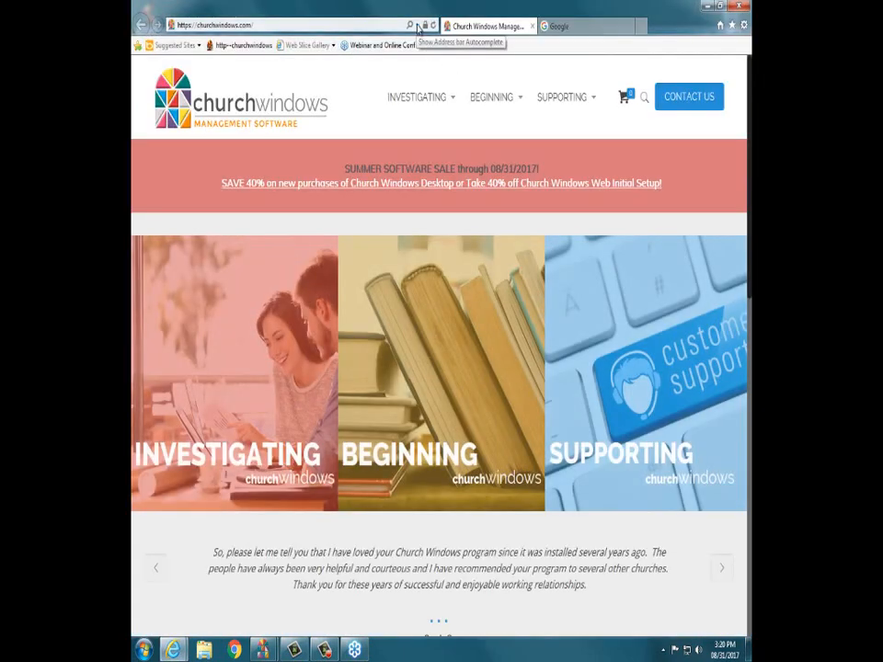
mouse_move(563, 98)
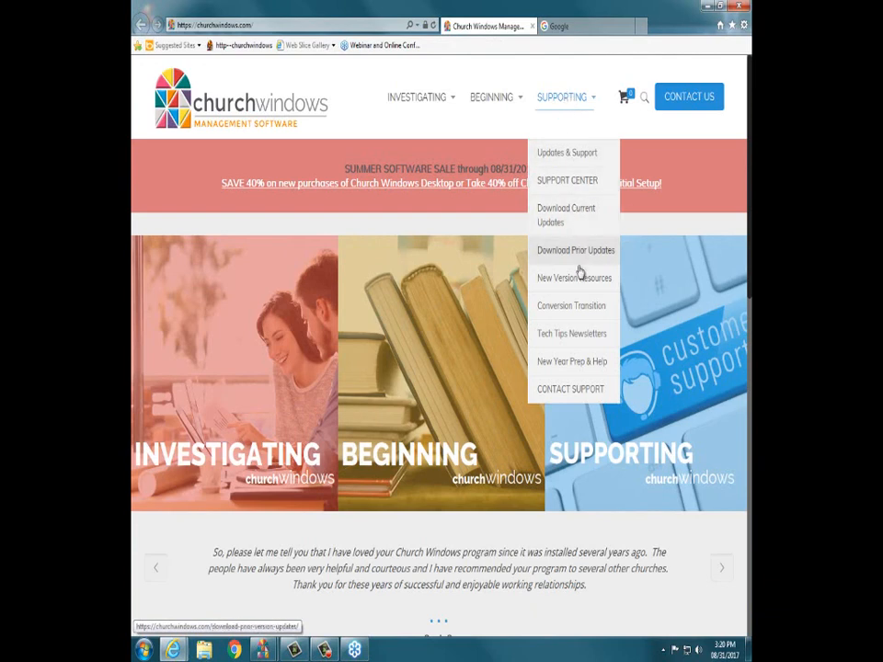
left_click(578, 364)
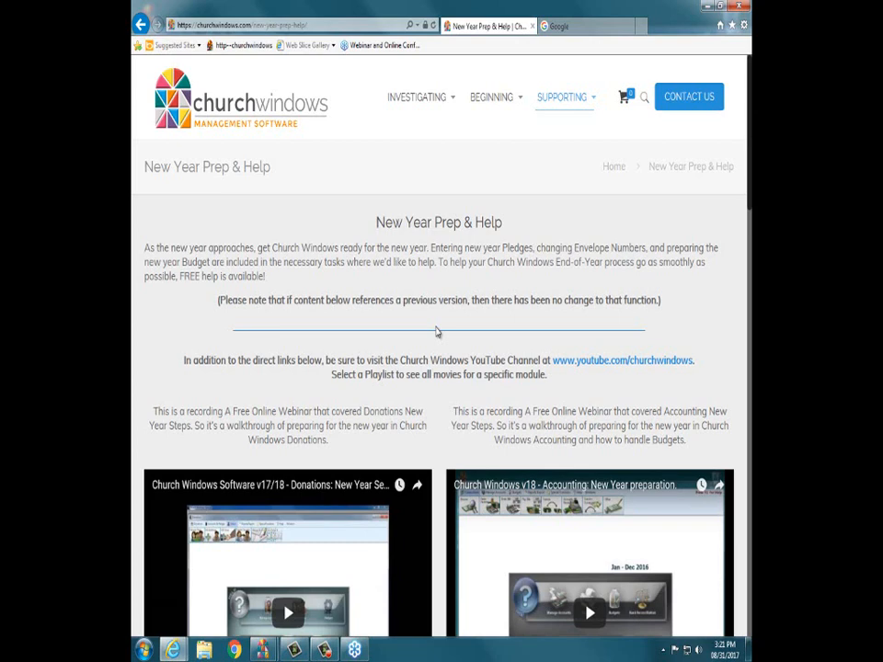
Look through the New Year Prep & Help page's webinar recordings and end-of-year preparation documents, and return to its beginning.
scroll(476, 266, "down", 3)
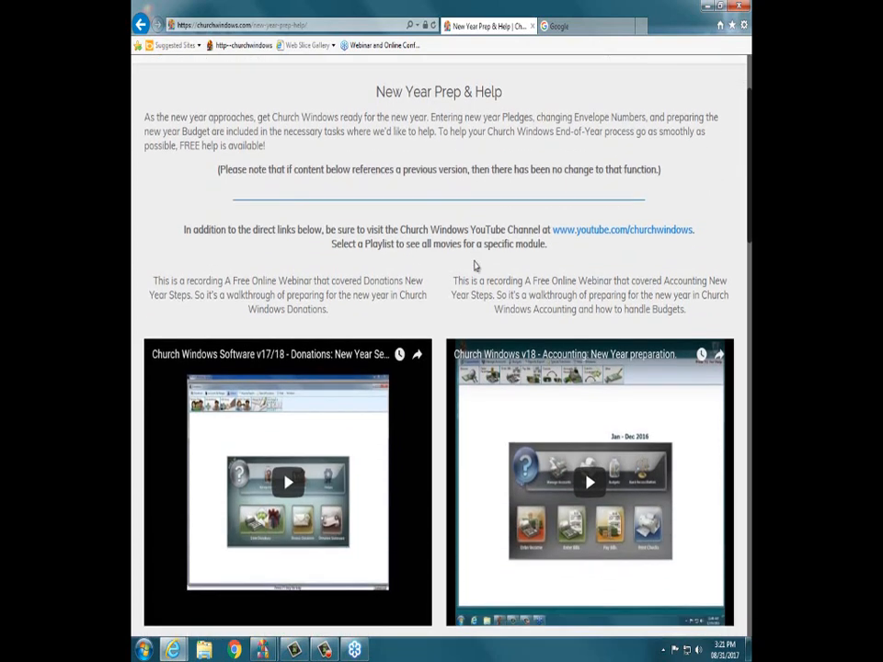
scroll(476, 266, "down", 1)
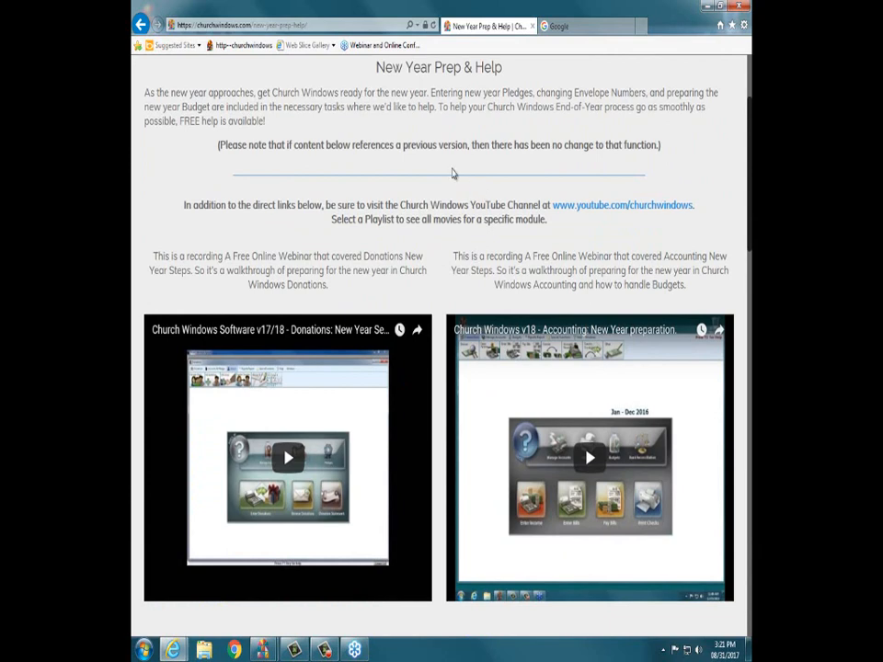
scroll(396, 171, "down", 2)
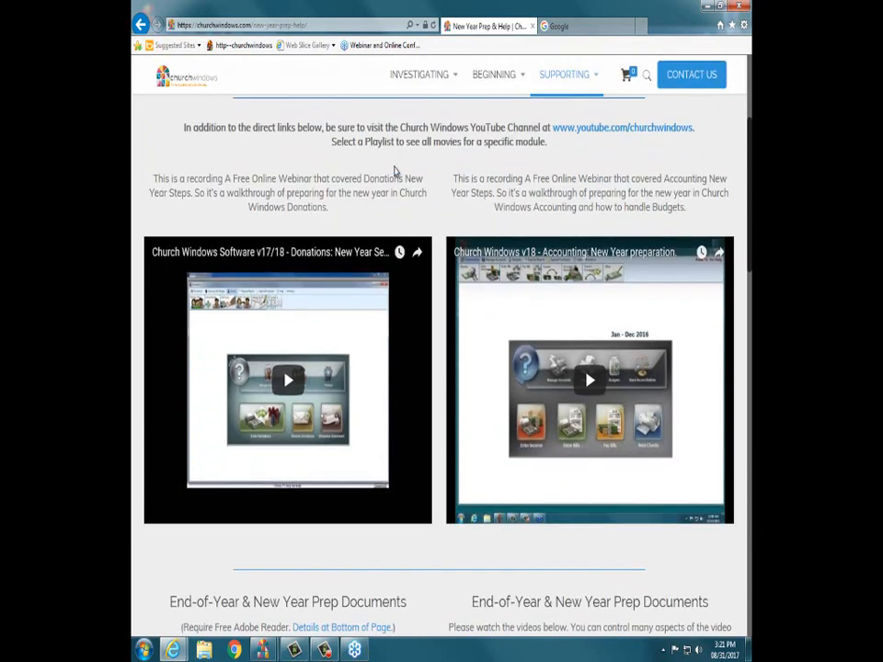
scroll(393, 171, "down", 4)
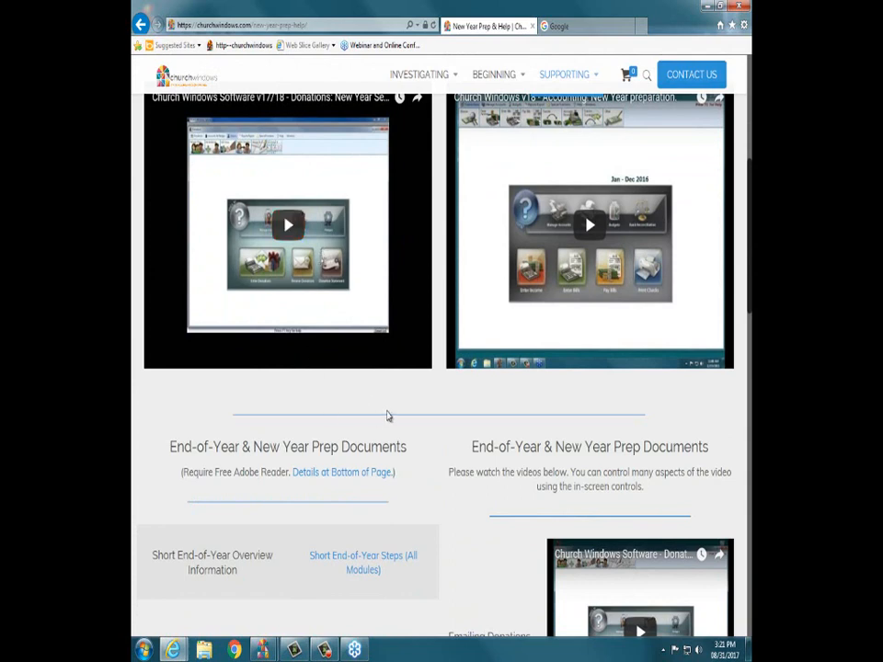
scroll(414, 332, "down", 2)
scroll(414, 333, "down", 2)
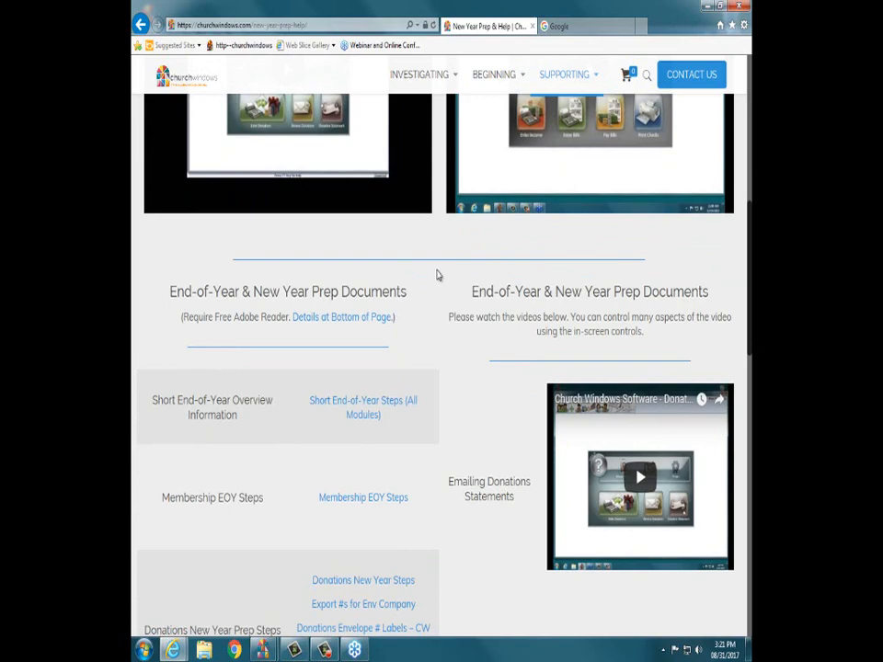
scroll(438, 275, "up", 5)
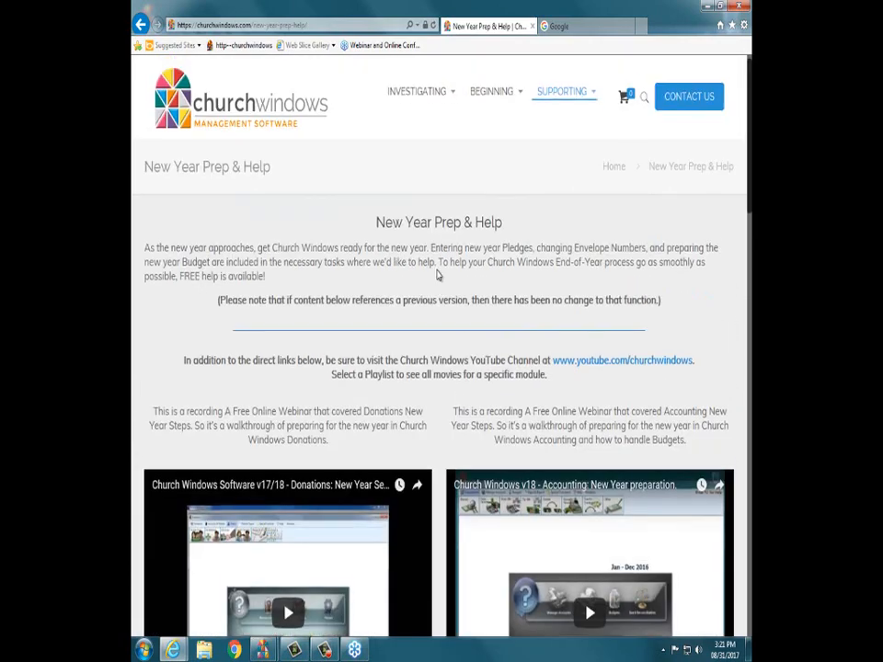
Leave the support website and end the GoToWebinar session for everyone.
left_click(629, 26)
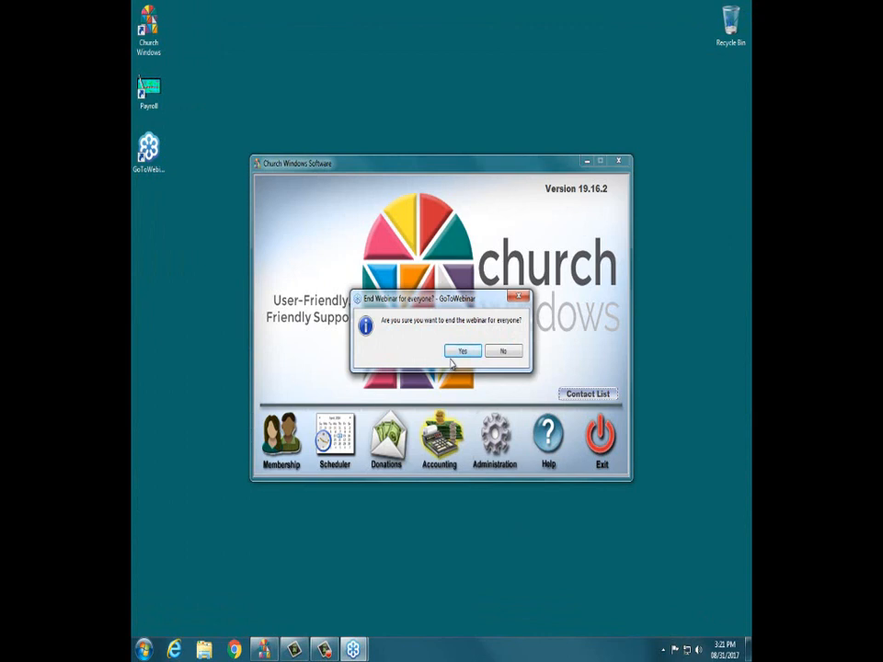
left_click(454, 353)
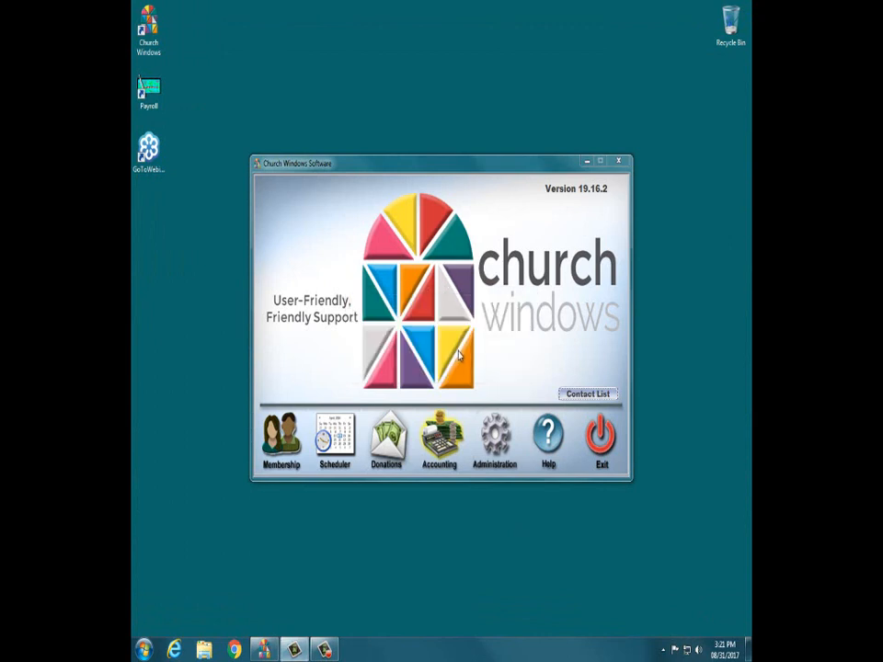